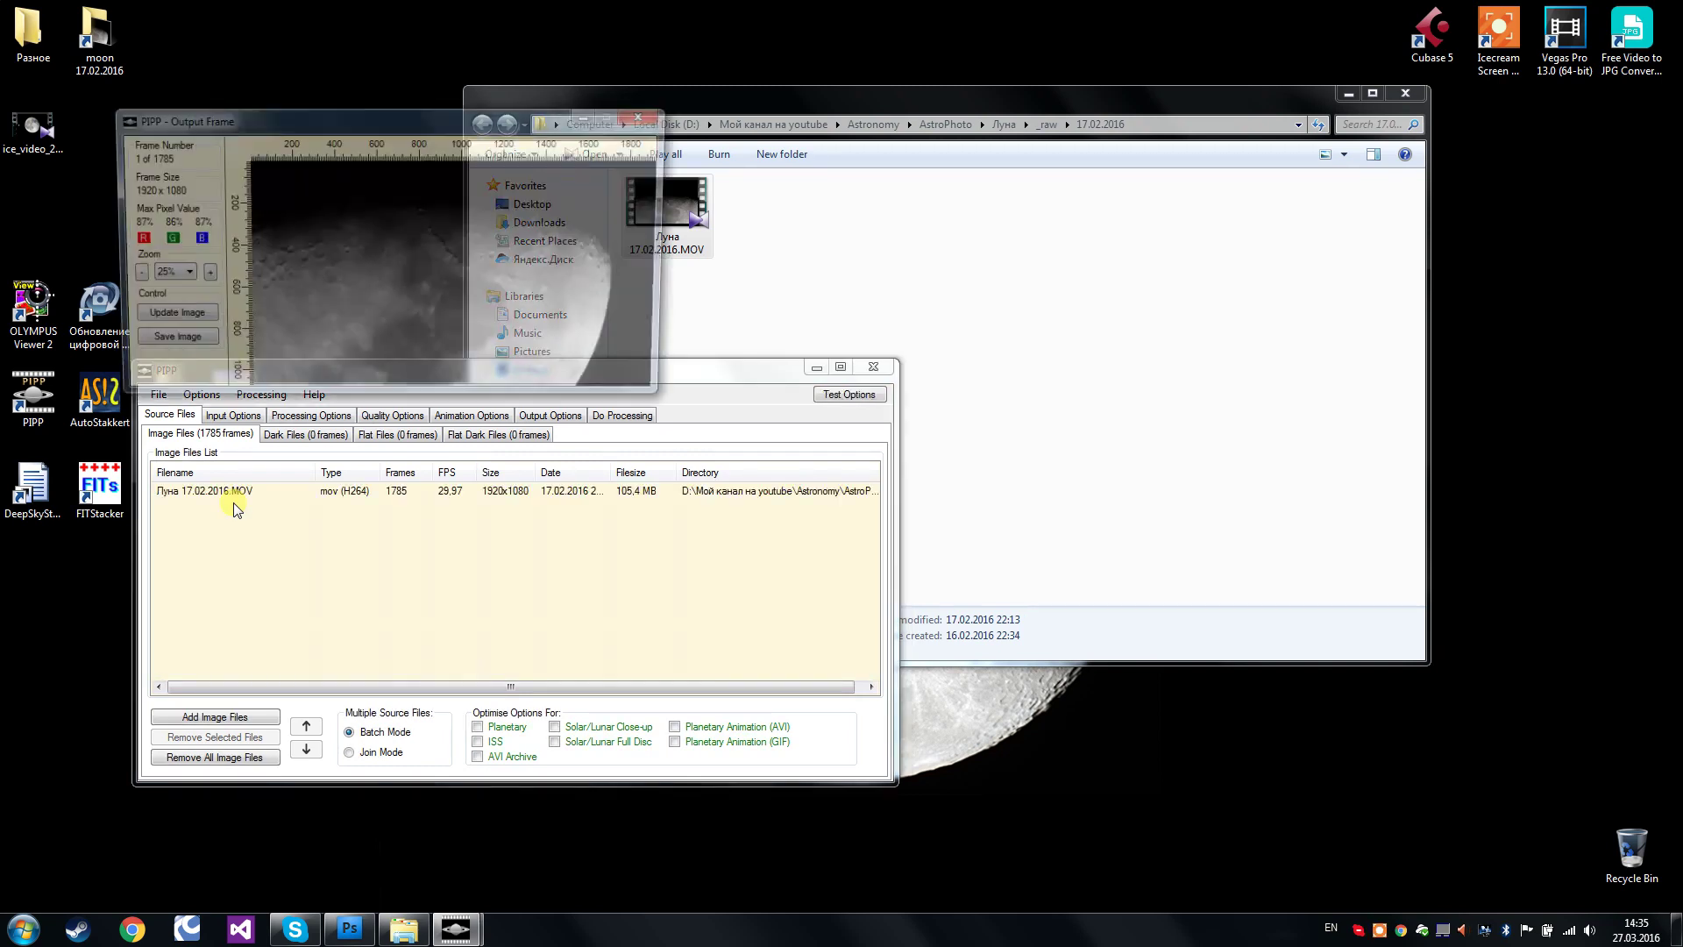
Close the output frame preview and run the full PIPP processing of the moon video to AVI.
{"action": "left_click_drag", "start_coordinate": [733, 375], "coordinate": [754, 381]}
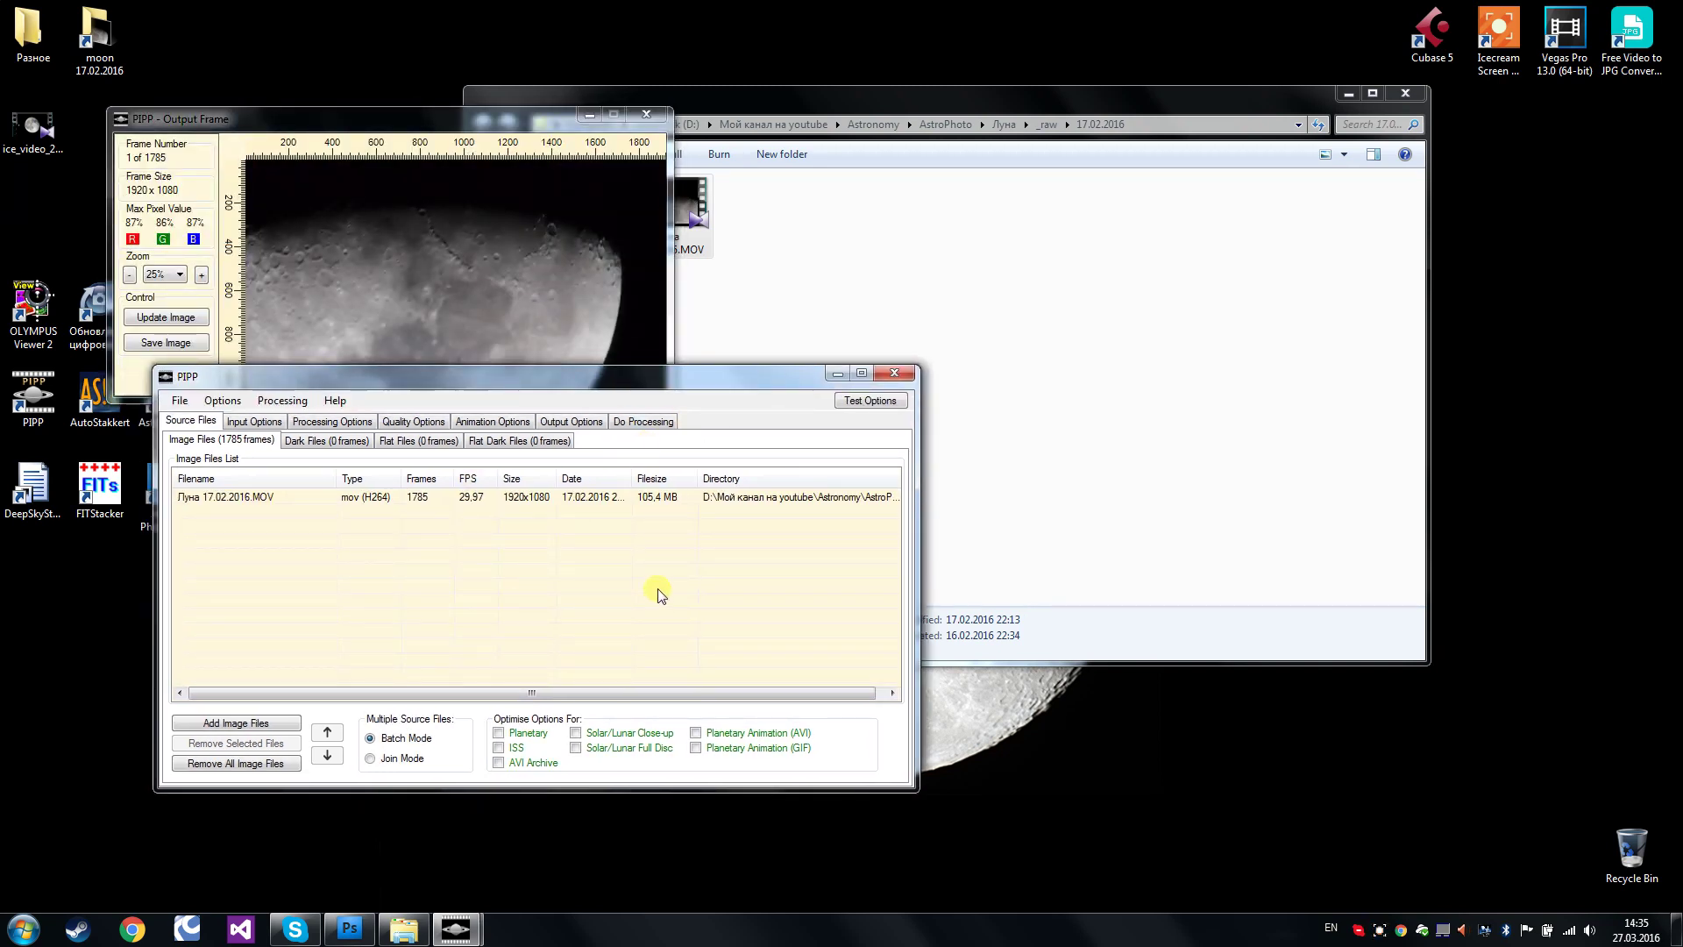
{"action": "left_click", "coordinate": [647, 116]}
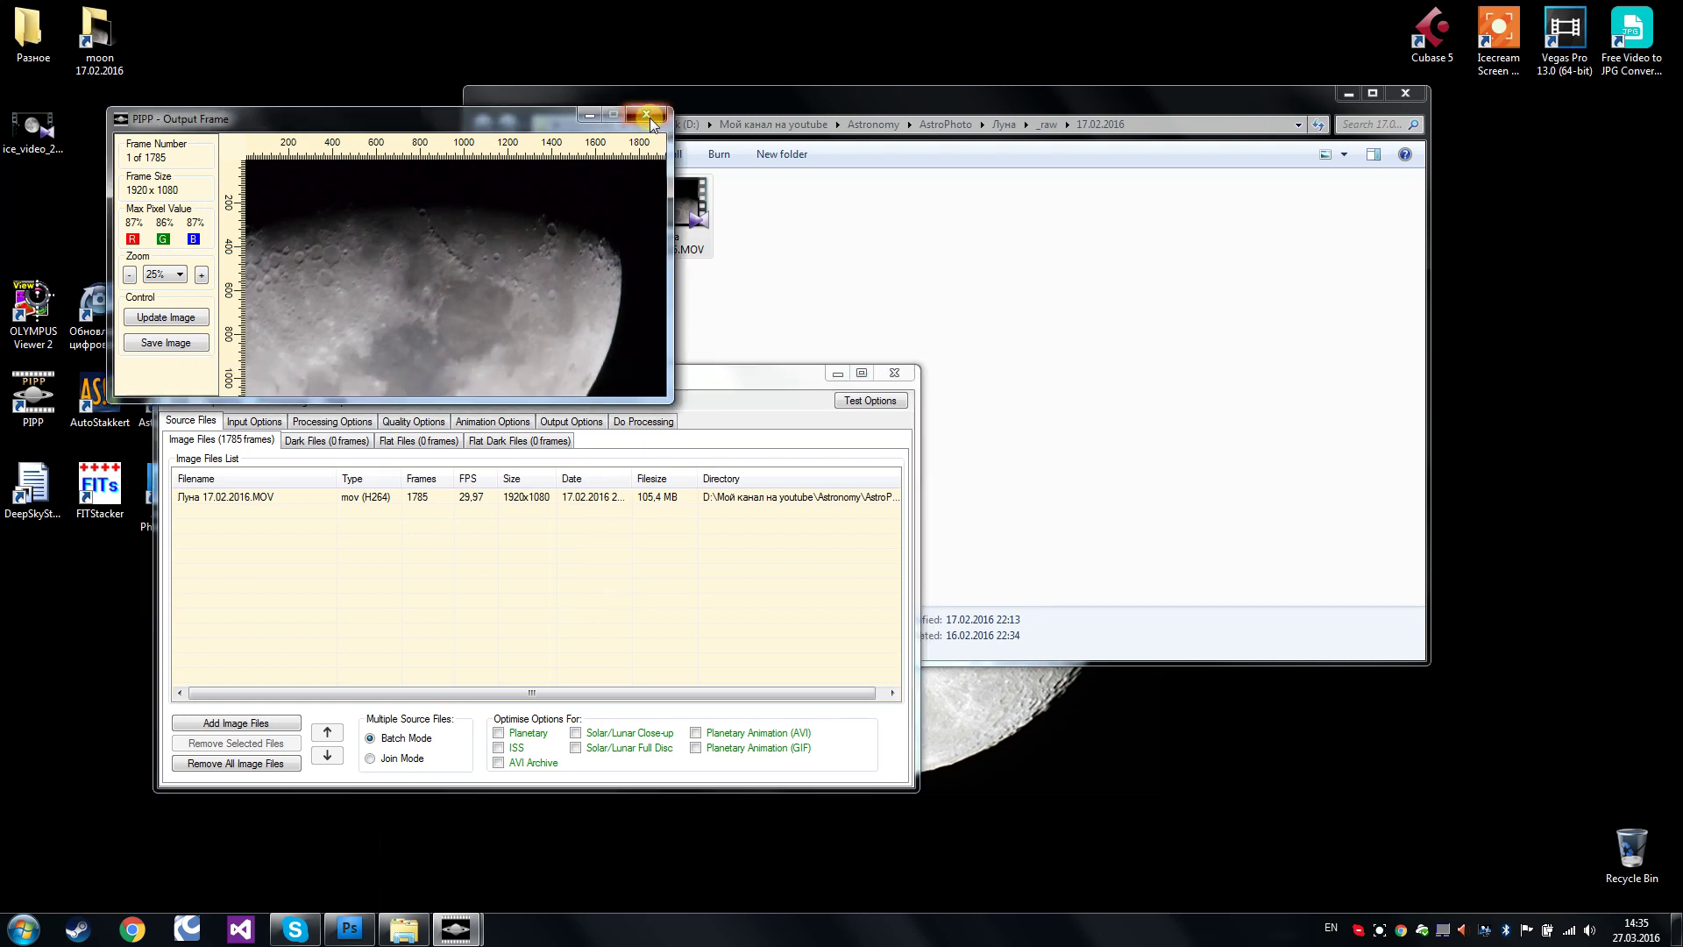
{"action": "left_click", "coordinate": [586, 424]}
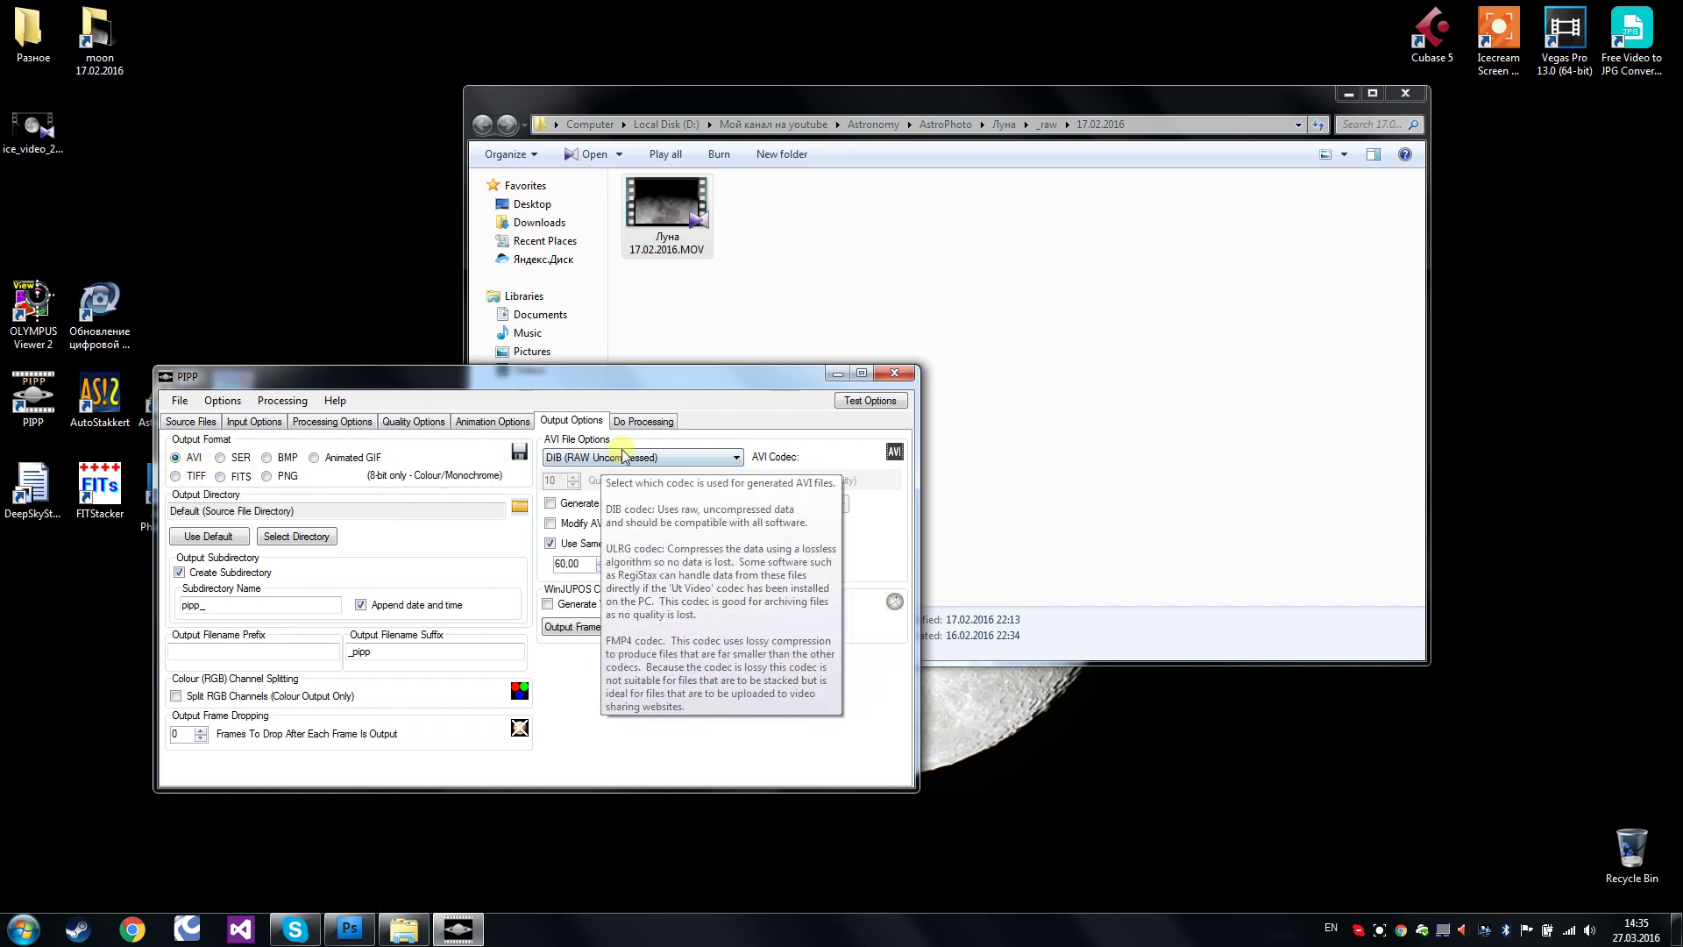
{"action": "left_click", "coordinate": [645, 422]}
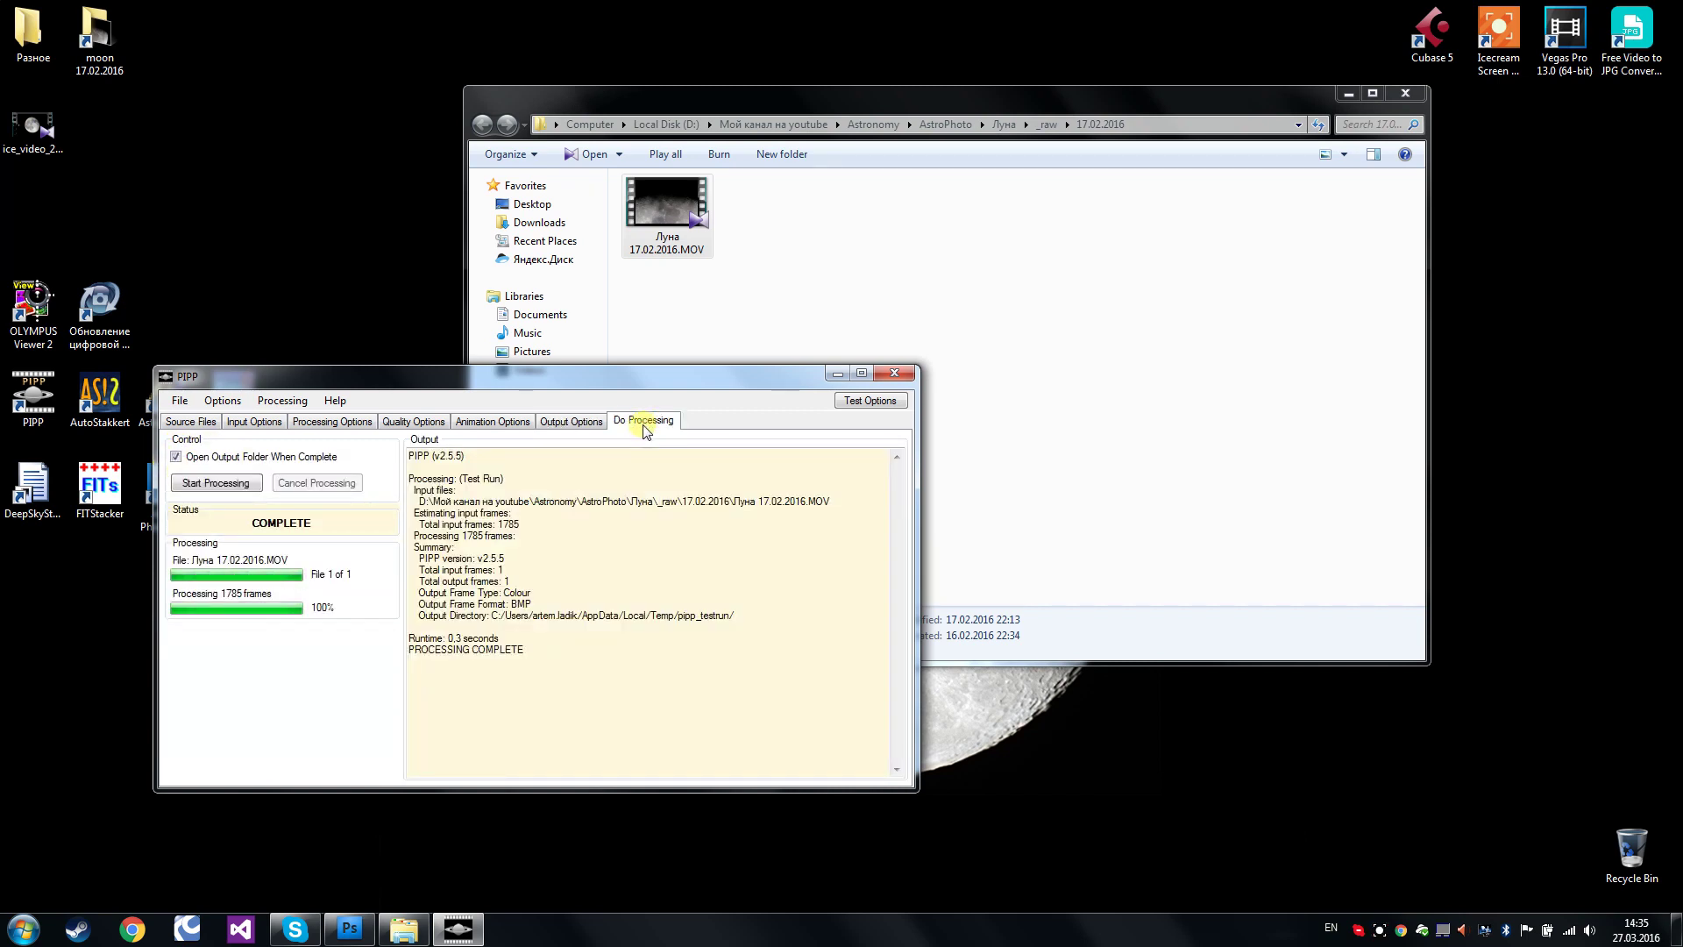
{"action": "left_click", "coordinate": [219, 488]}
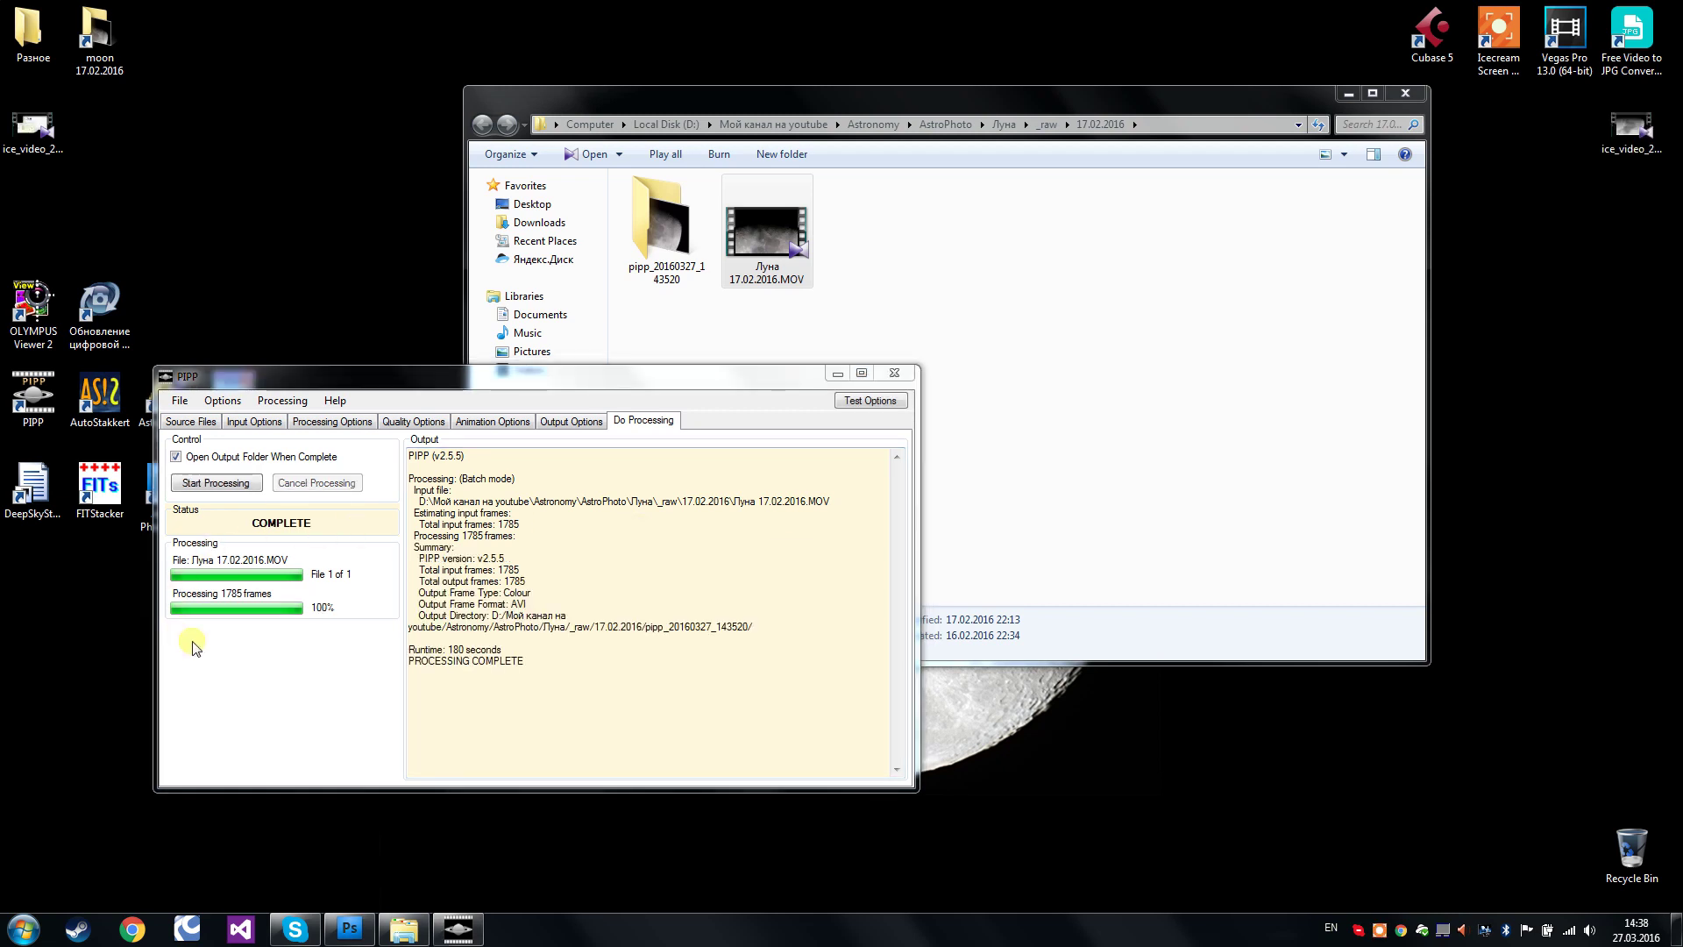
Open the processed video Луна 17.02.2016_pipp.avi from the pipp_20160327_143520 folder in RegiStax and show the full image.
{"action": "double_click", "coordinate": [665, 220]}
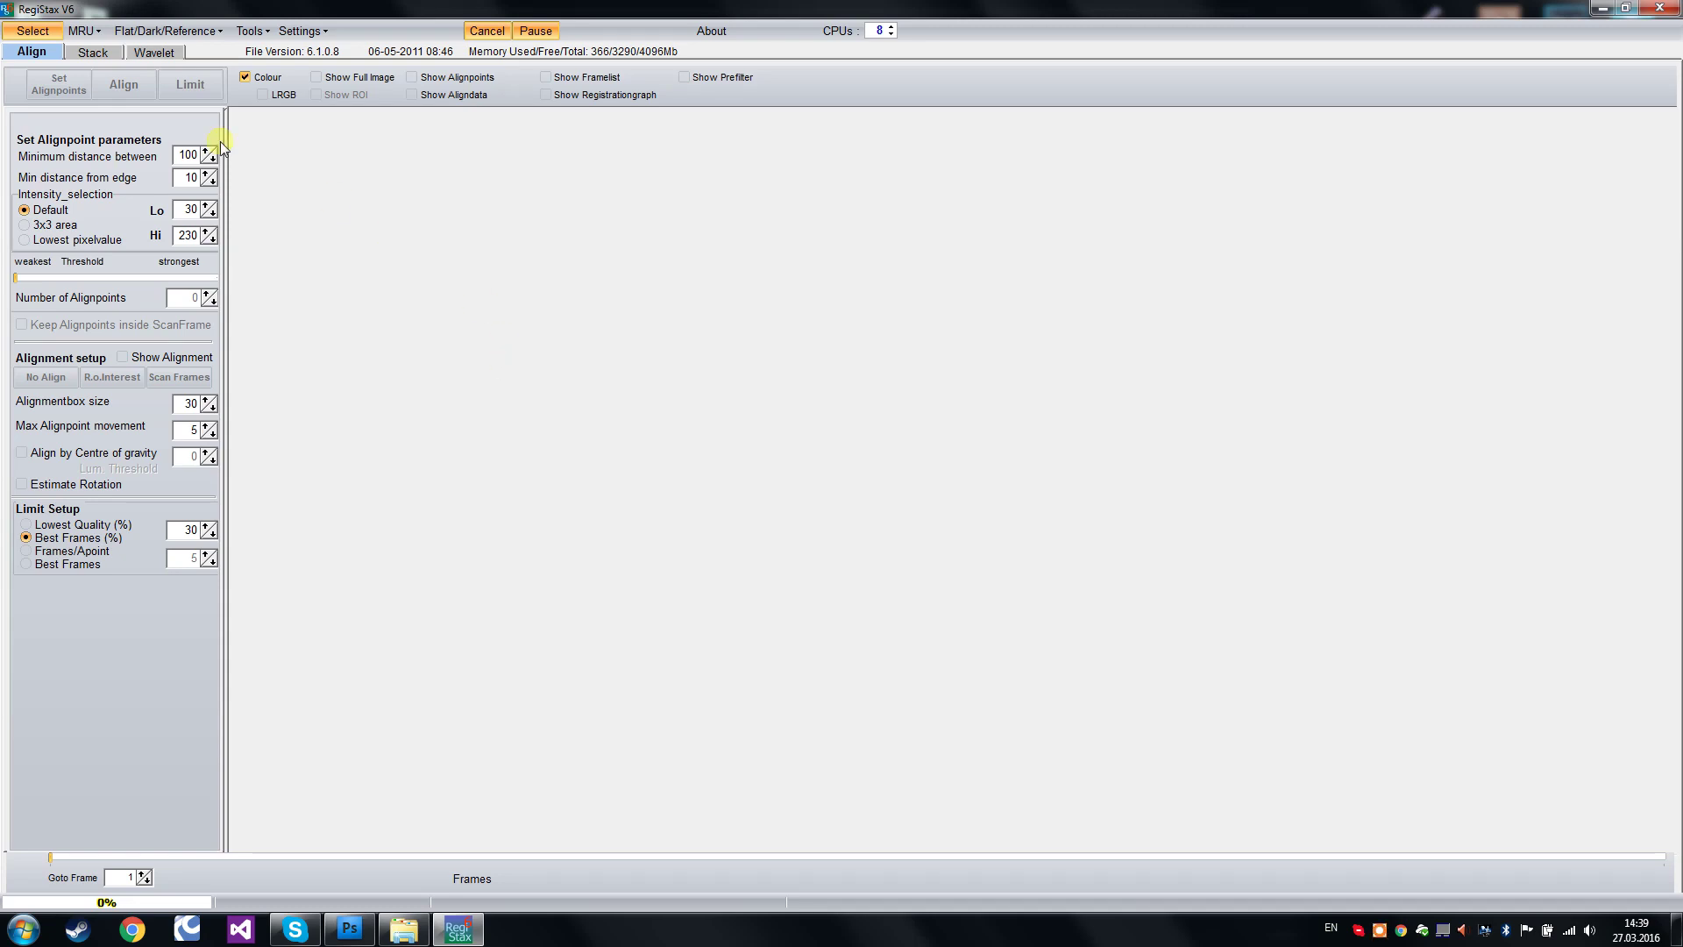
{"action": "left_click", "coordinate": [33, 31]}
{"action": "left_click", "coordinate": [730, 391]}
{"action": "left_click", "coordinate": [954, 575]}
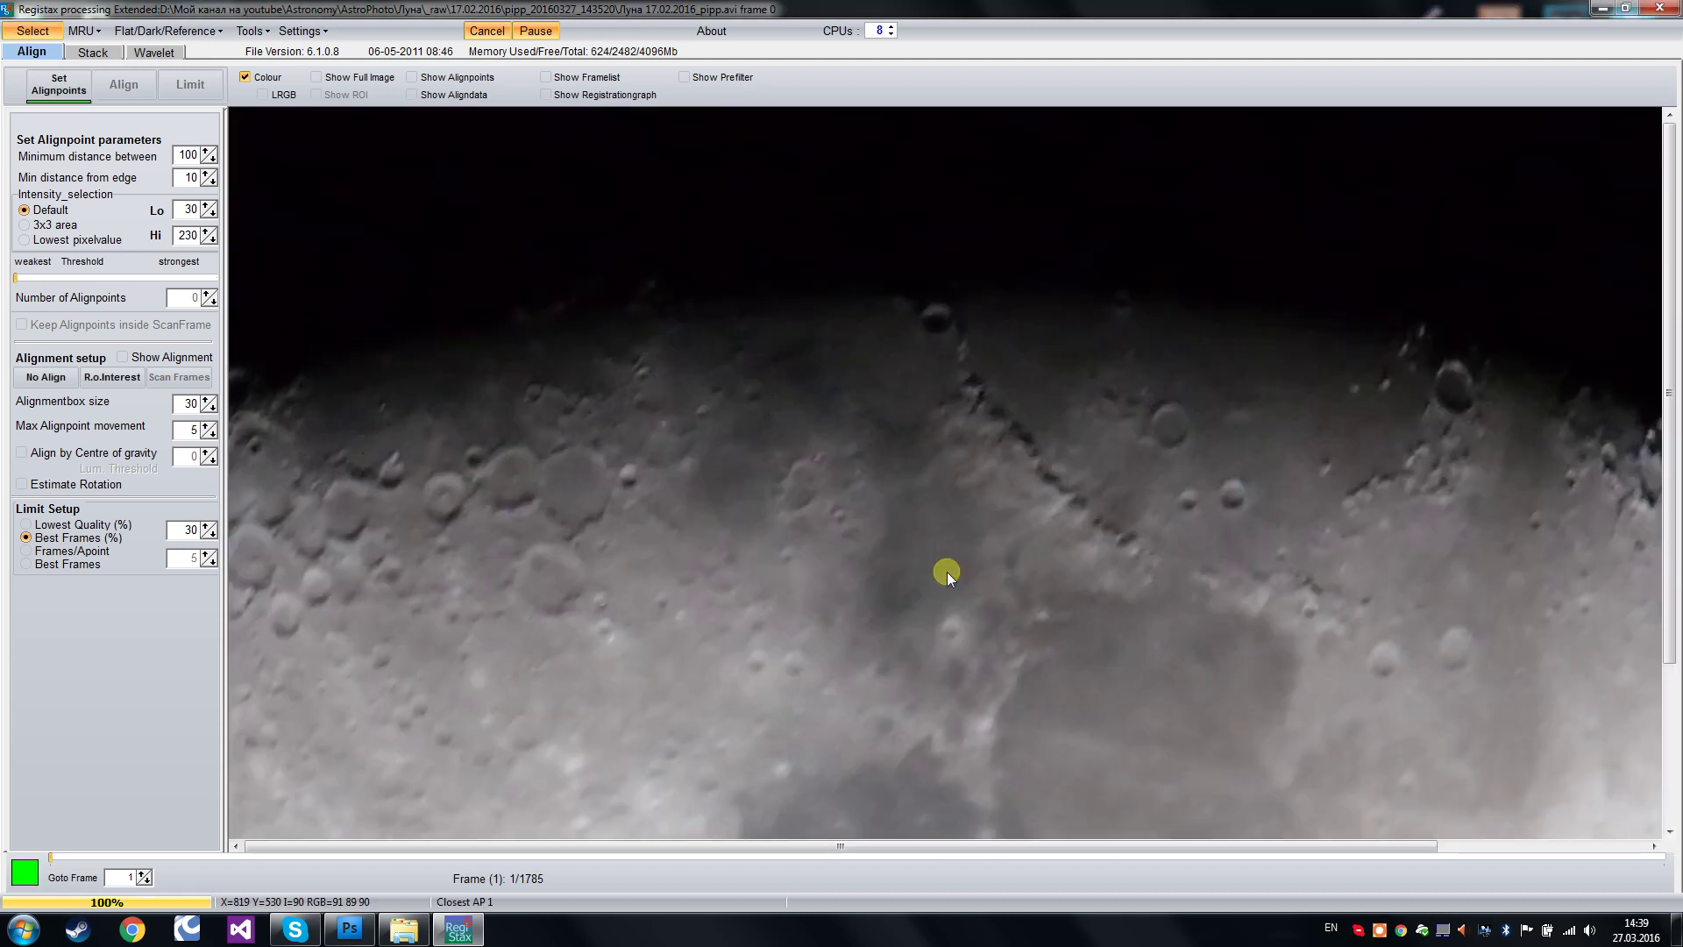
{"action": "left_click", "coordinate": [317, 77]}
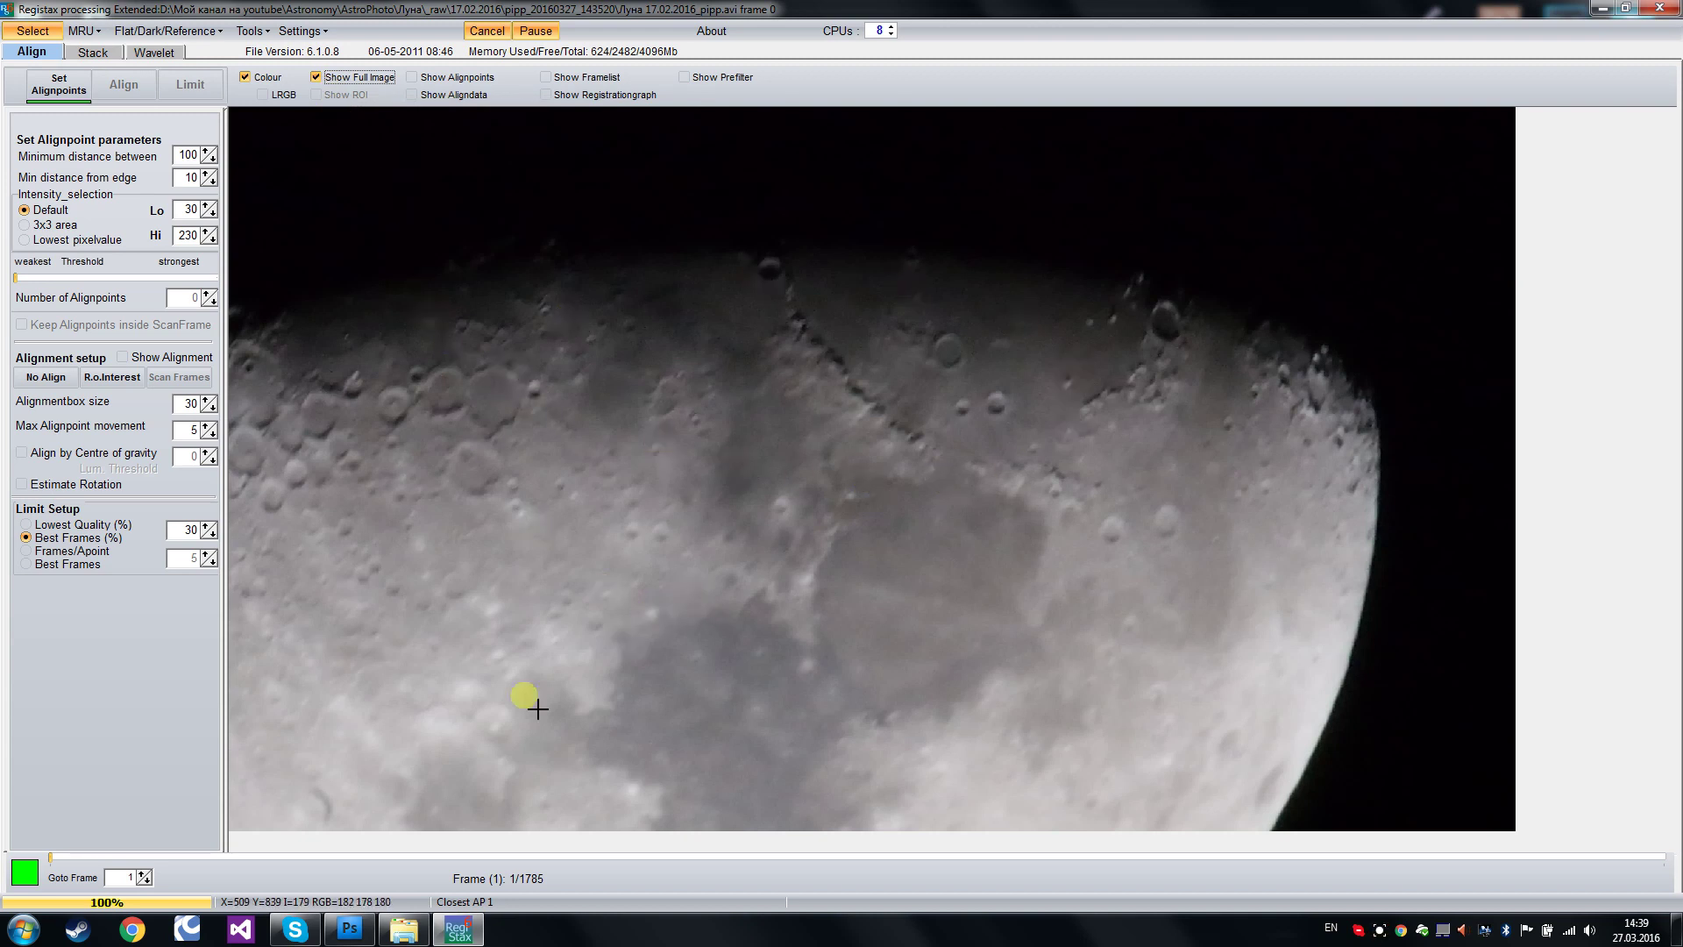
Go through the video frames and choose frame 737 as the reference frame for alignment.
{"action": "left_click", "coordinate": [52, 862]}
{"action": "left_click_drag", "start_coordinate": [52, 862], "coordinate": [717, 860]}
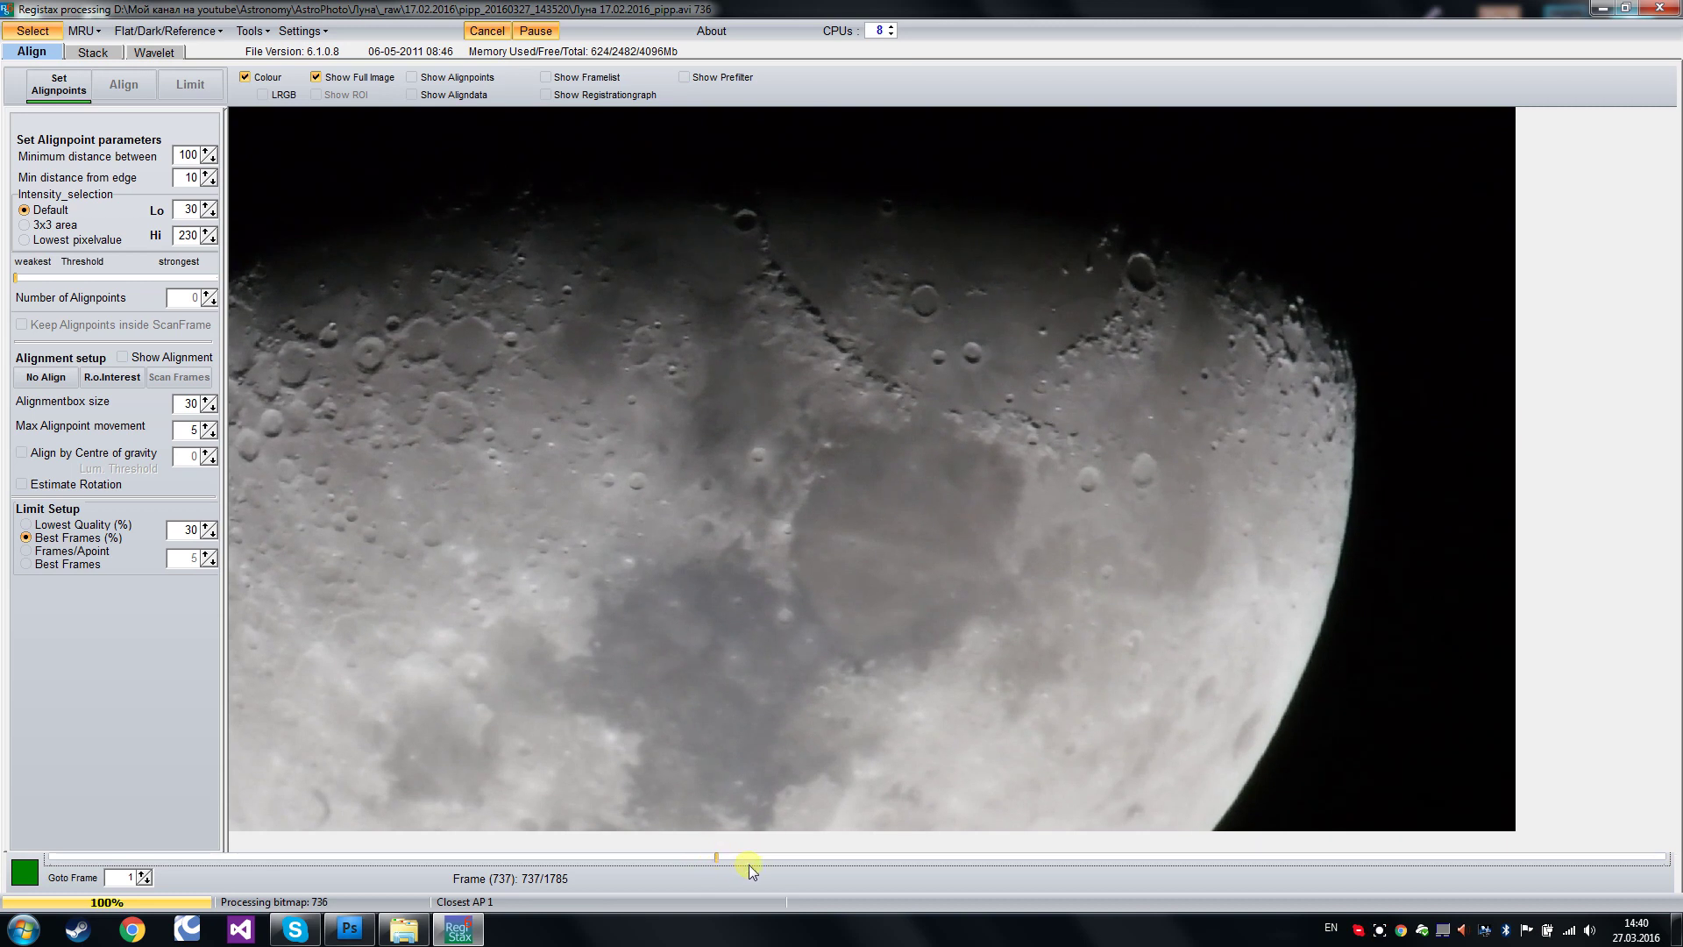
{"action": "left_click_drag", "start_coordinate": [719, 855], "coordinate": [713, 856]}
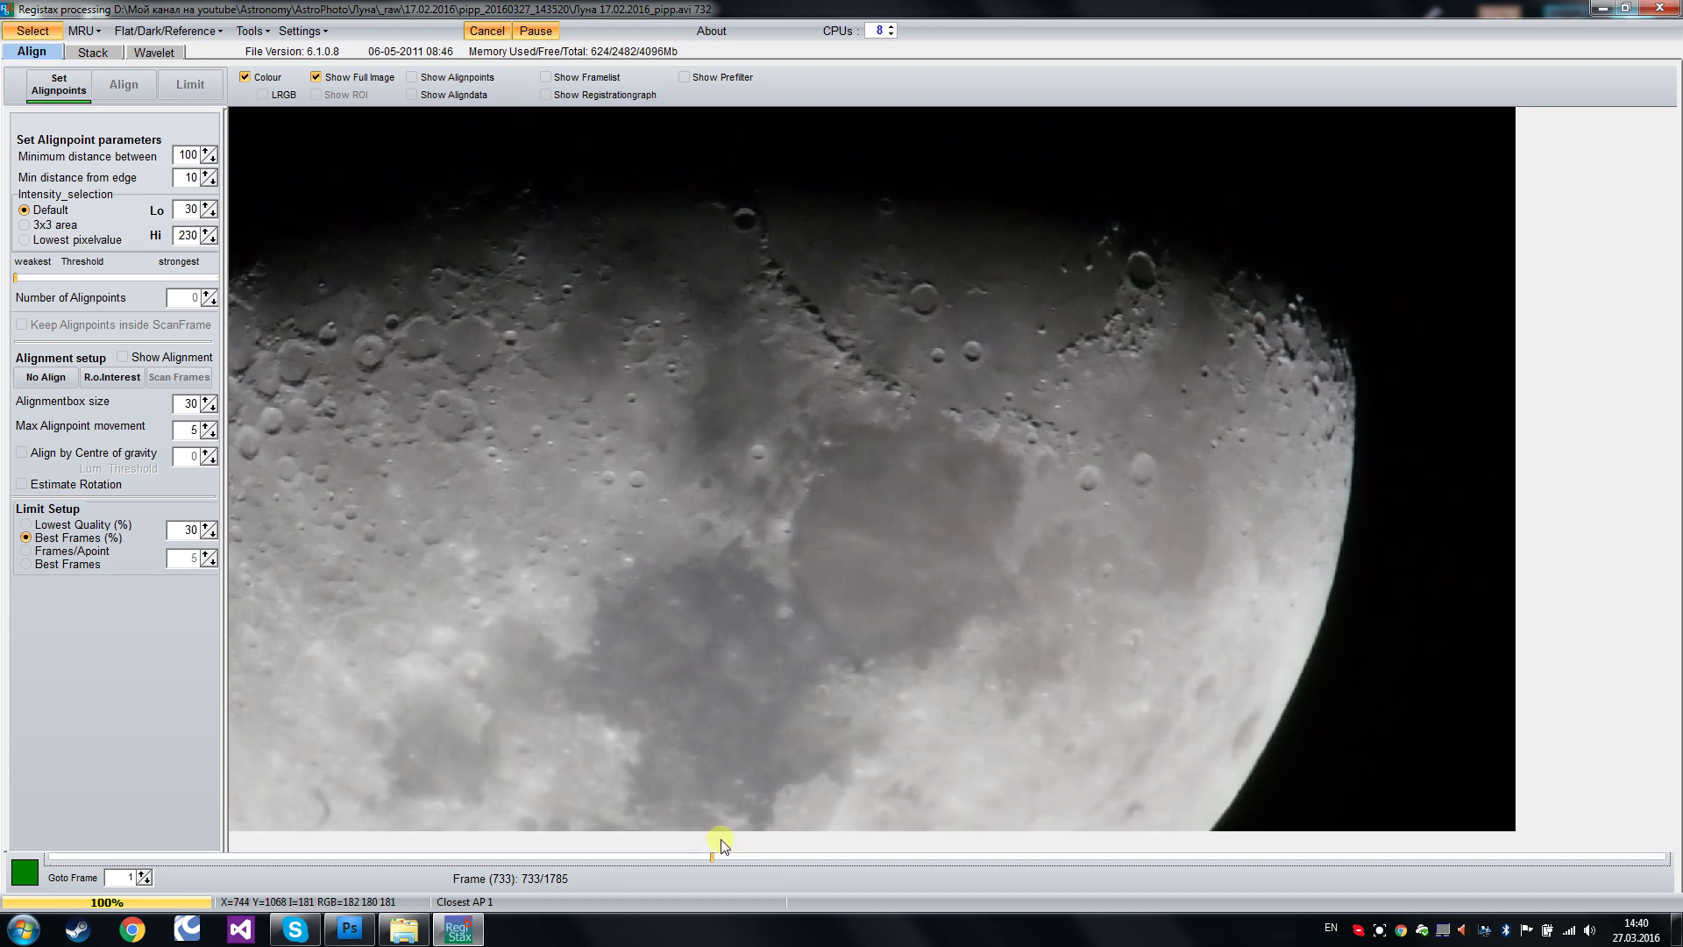
{"action": "left_click_drag", "start_coordinate": [713, 856], "coordinate": [717, 856]}
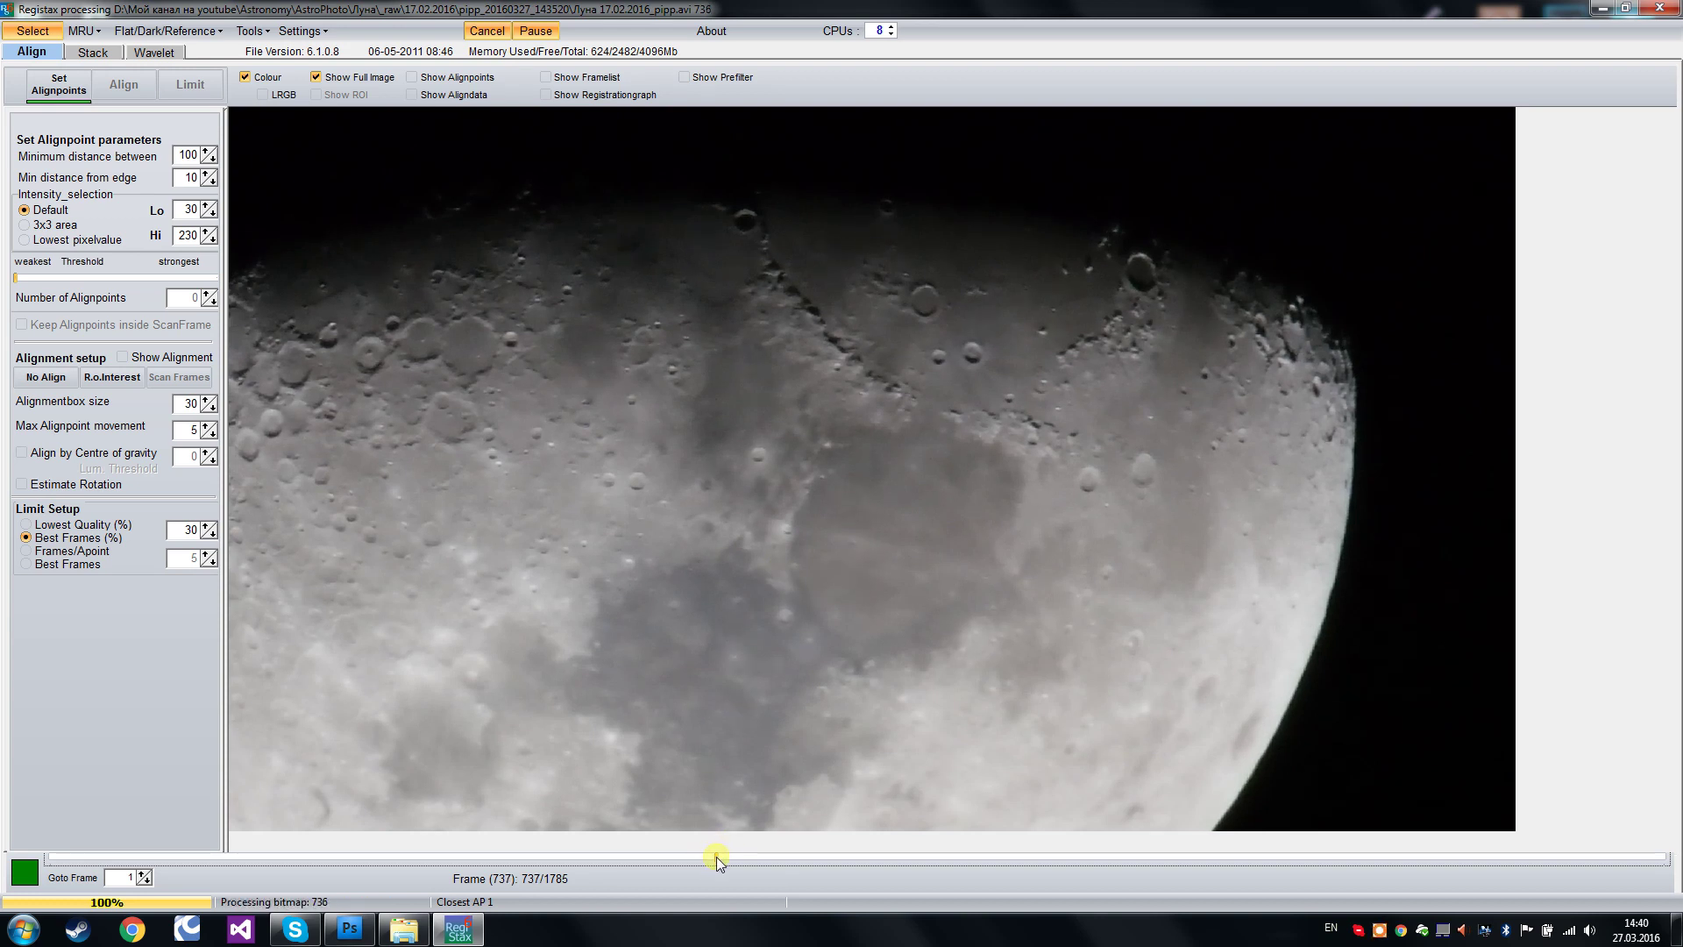
Generate alignpoints with a minimum distance of 85 between them and add two more by hand in the dark mare.
{"action": "left_click", "coordinate": [56, 91]}
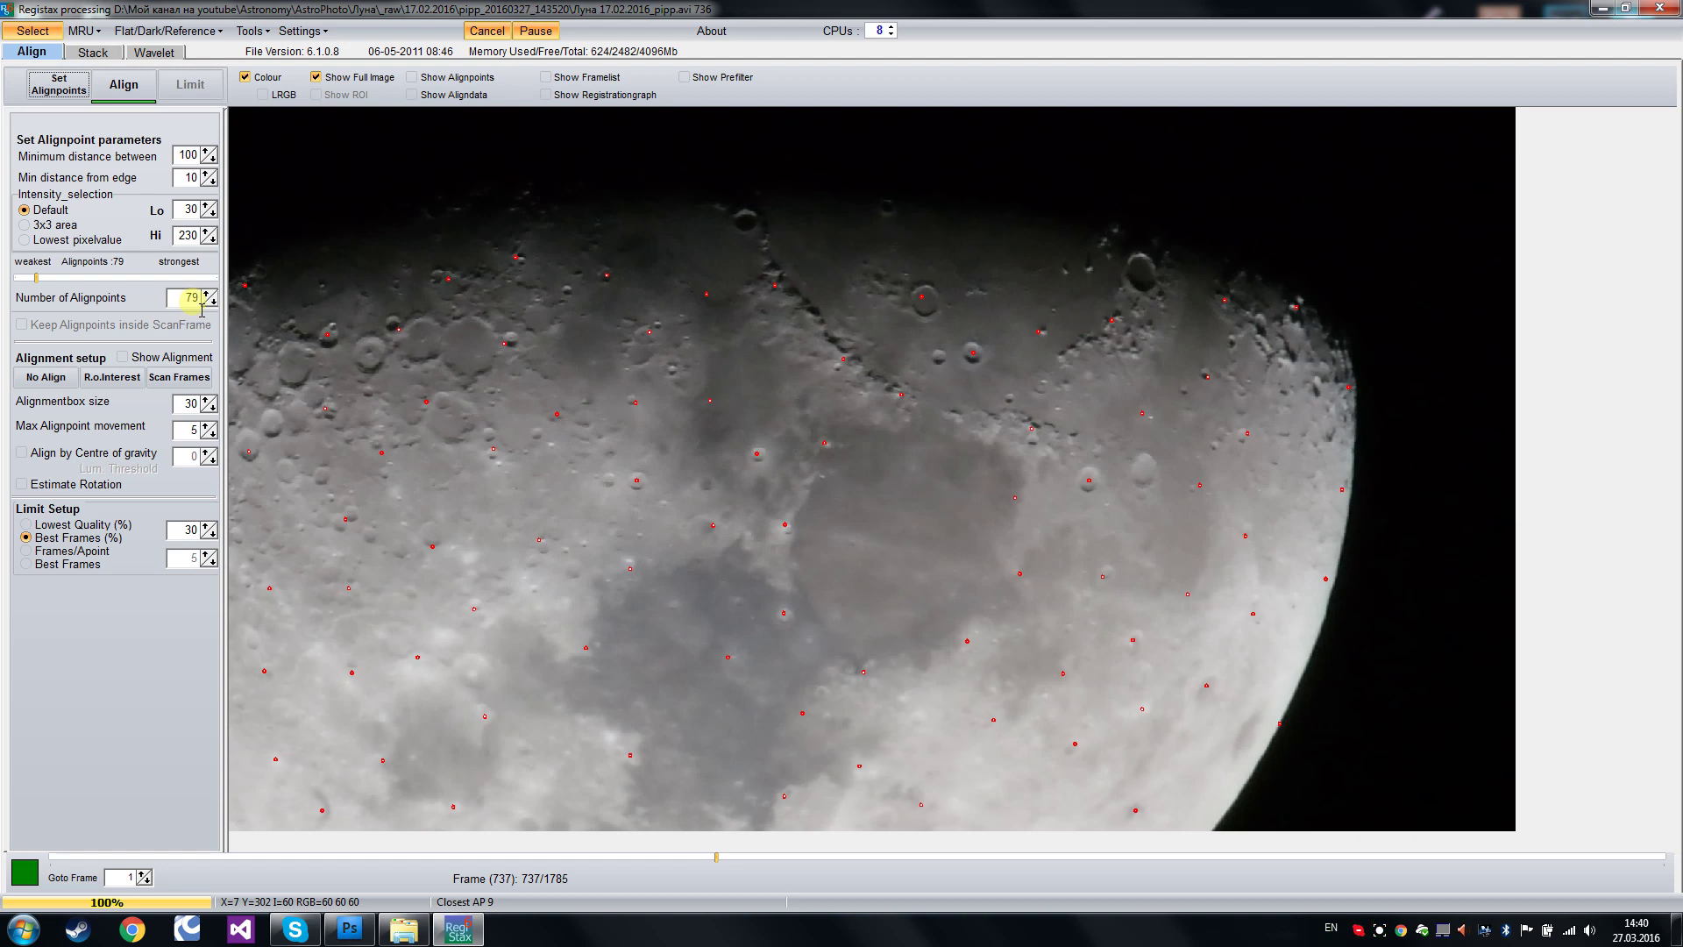
{"action": "left_click", "coordinate": [211, 161]}
{"action": "left_click", "coordinate": [60, 88]}
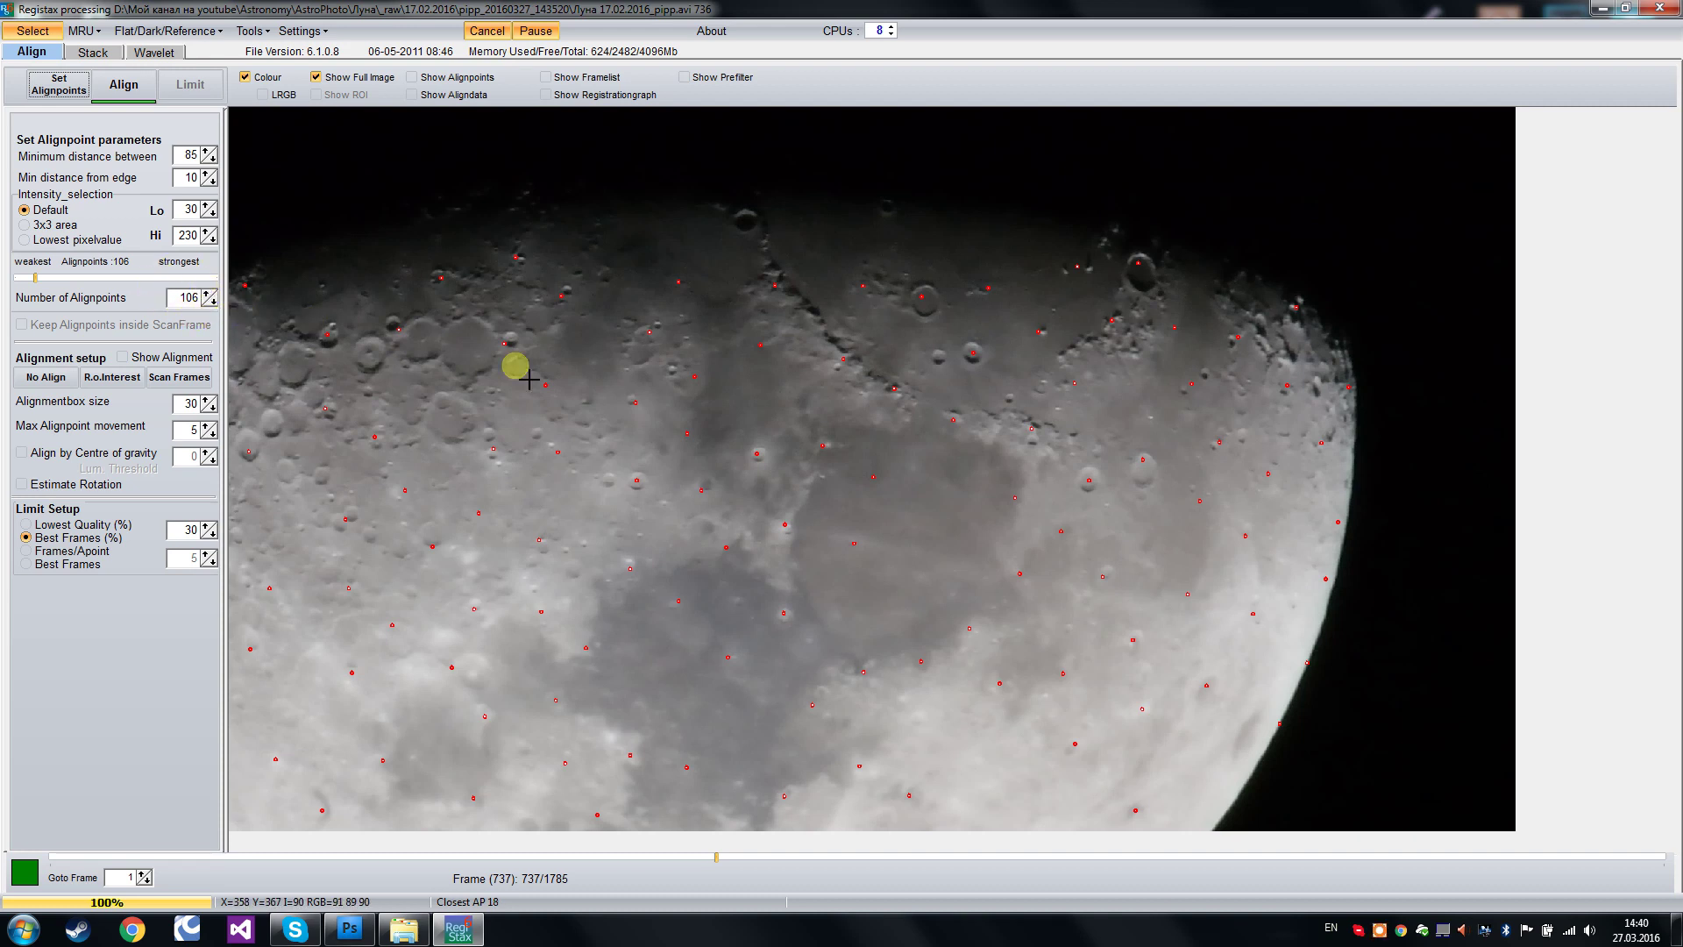
{"action": "left_click", "coordinate": [933, 539]}
{"action": "left_click", "coordinate": [946, 485]}
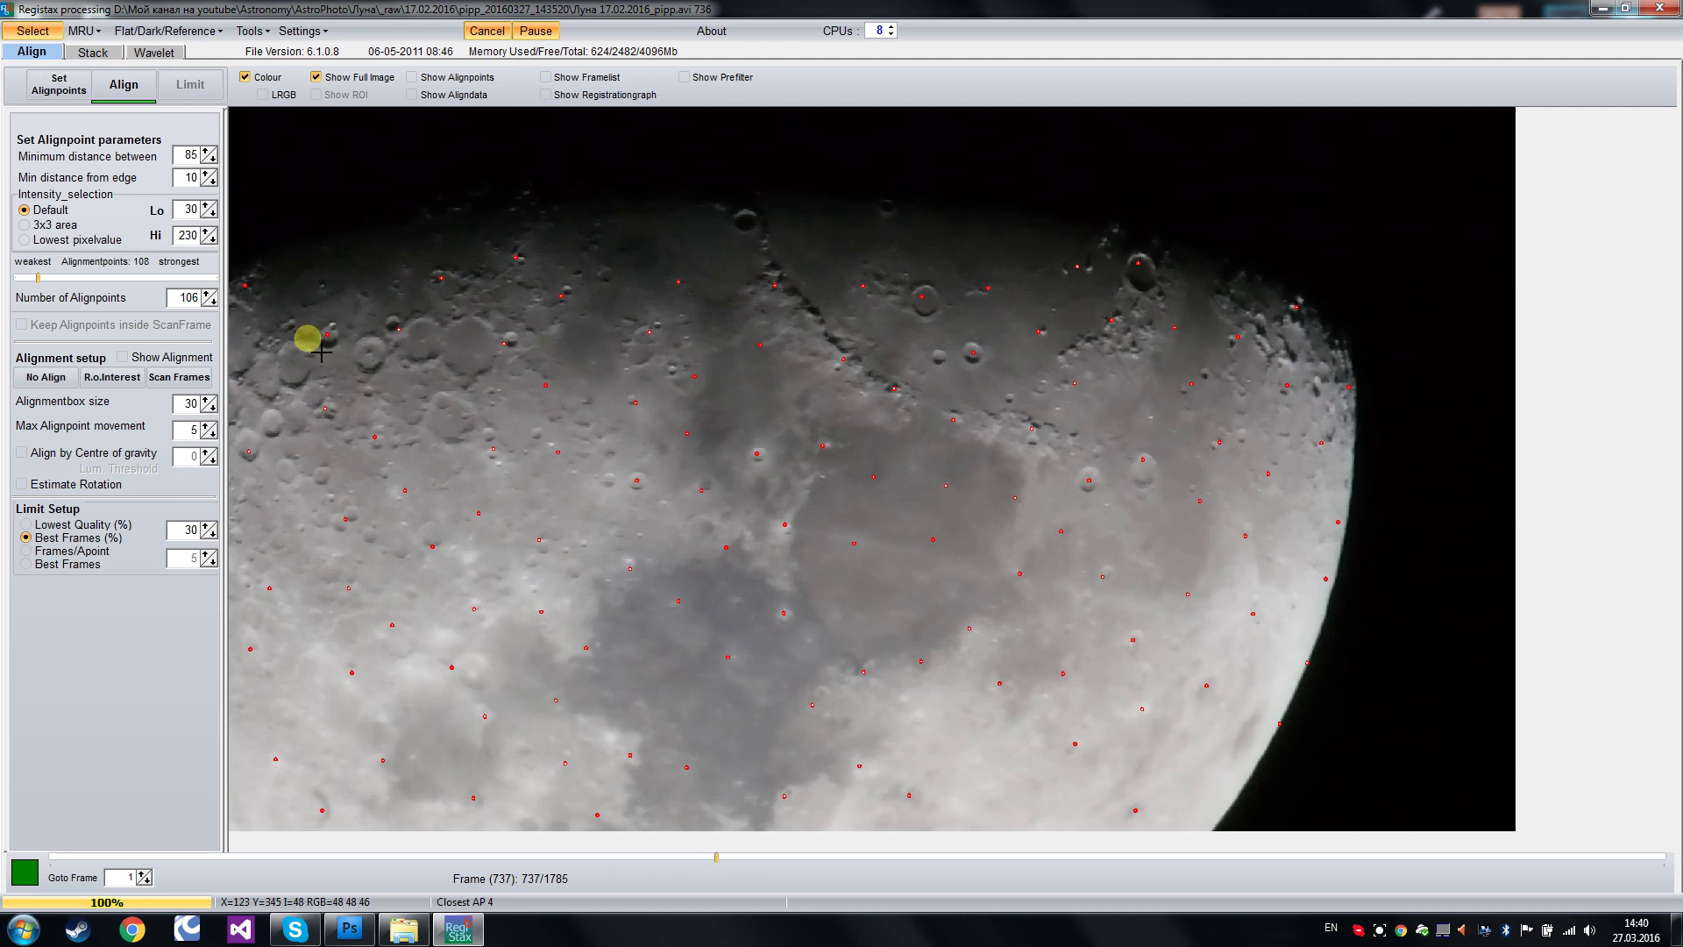
Align all frames on the alignpoints and limit the set to the best 30% of frames.
{"action": "left_click", "coordinate": [120, 88]}
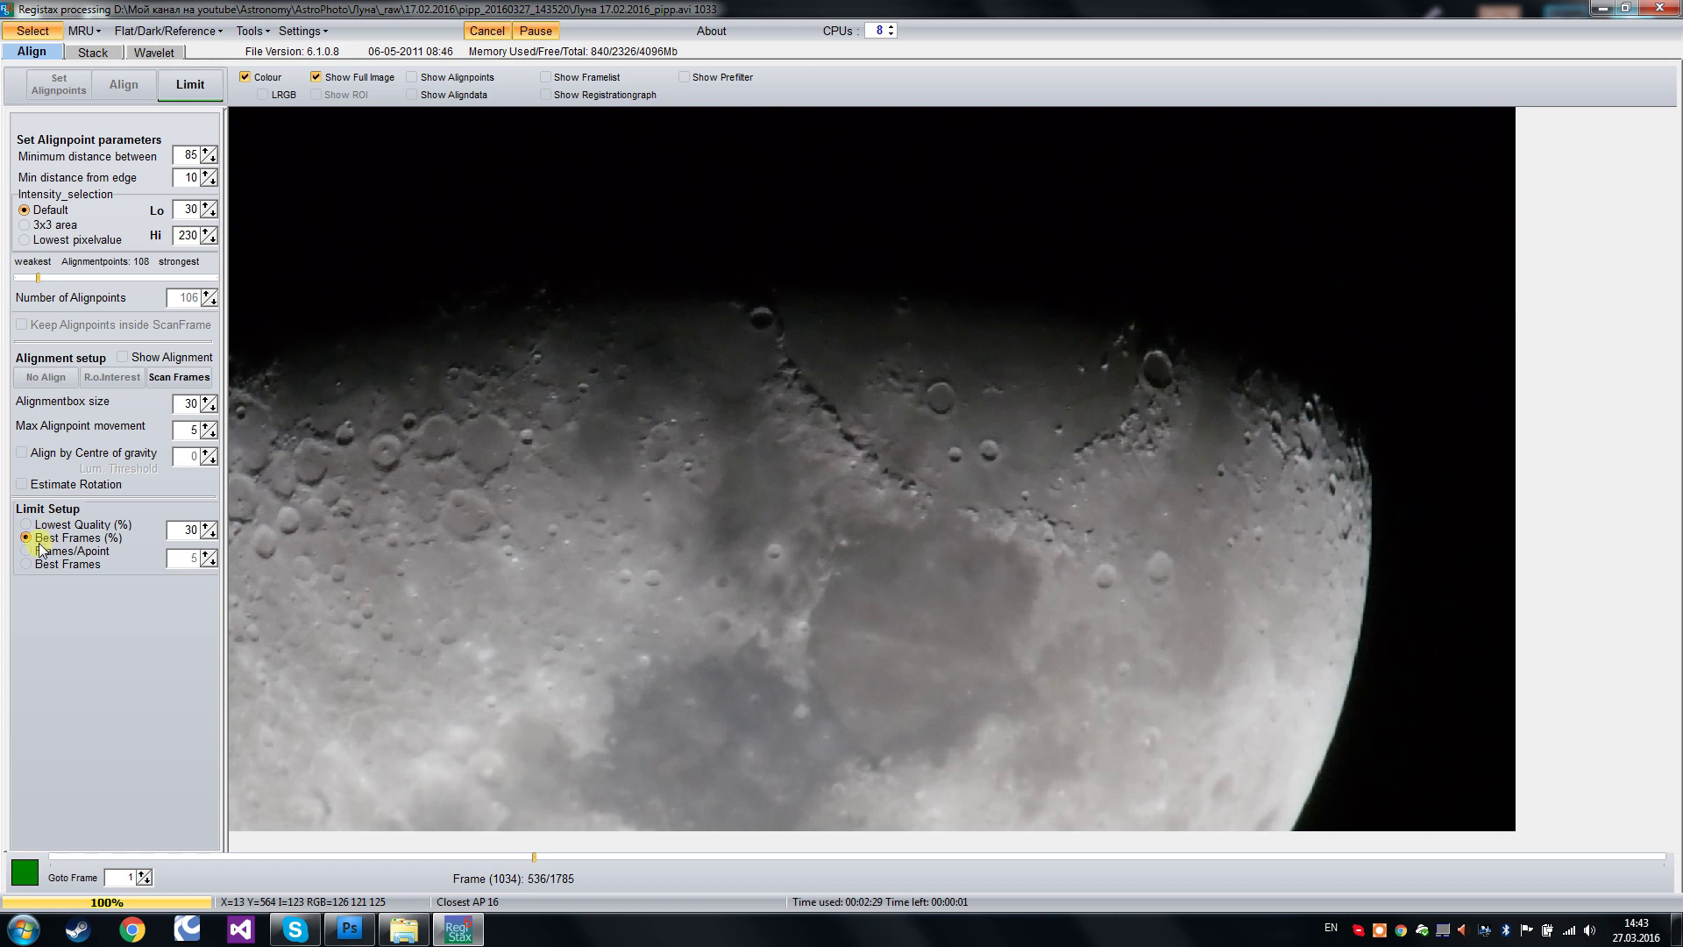
{"action": "double_click", "coordinate": [189, 530]}
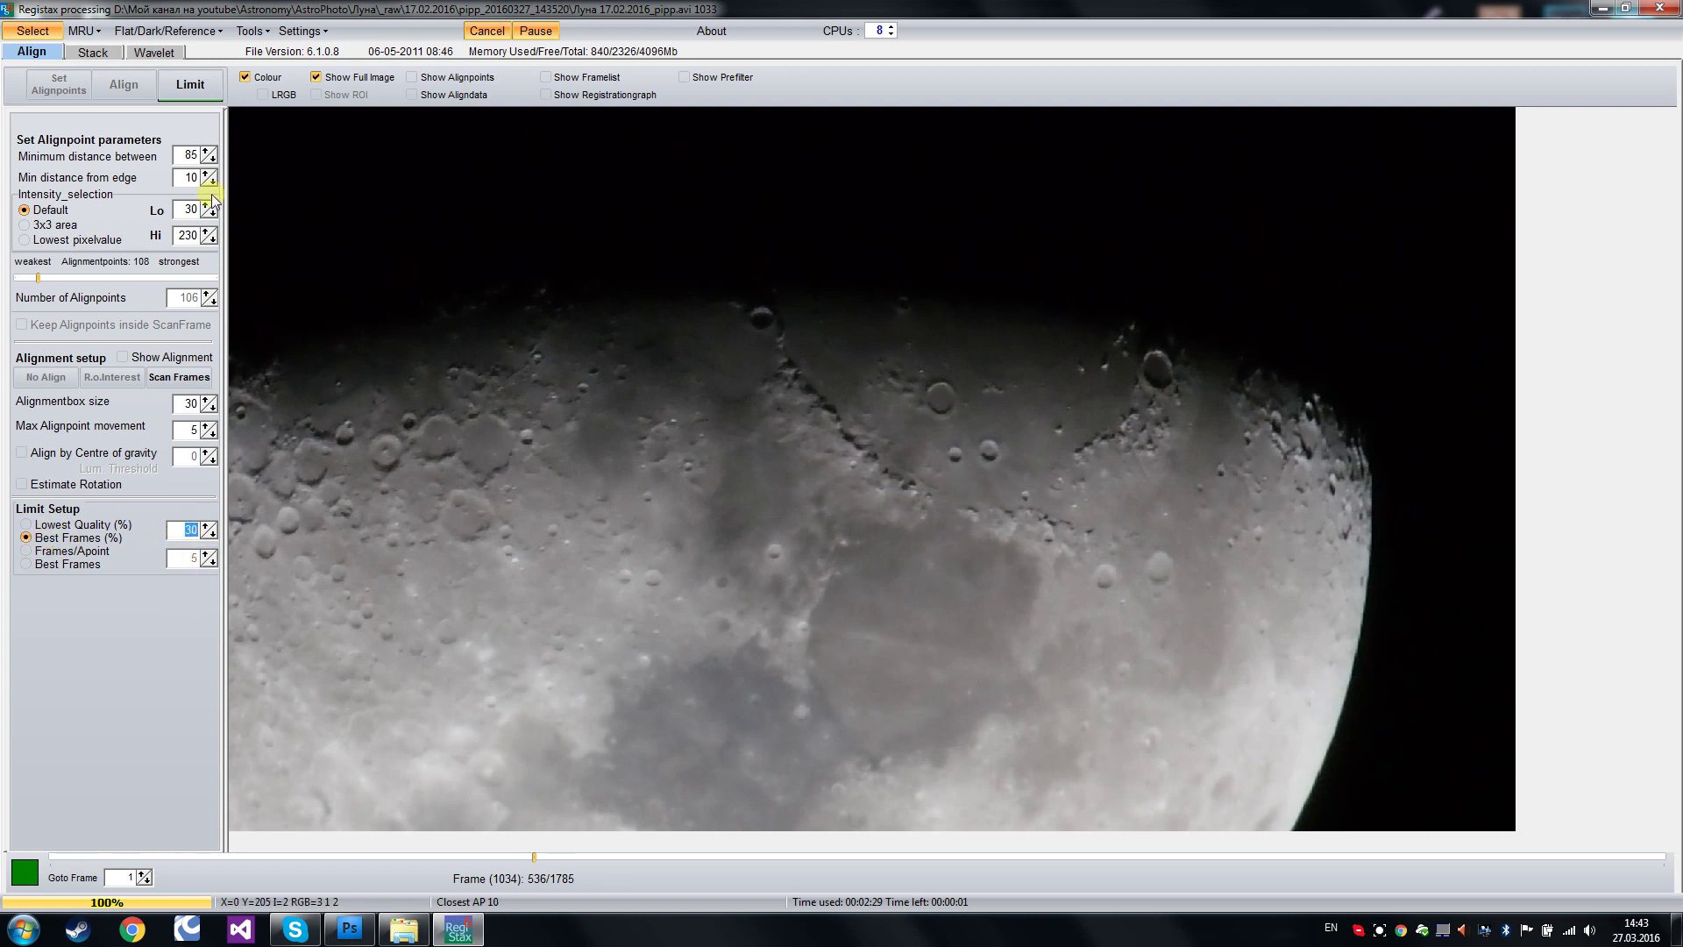
{"action": "left_click", "coordinate": [195, 84]}
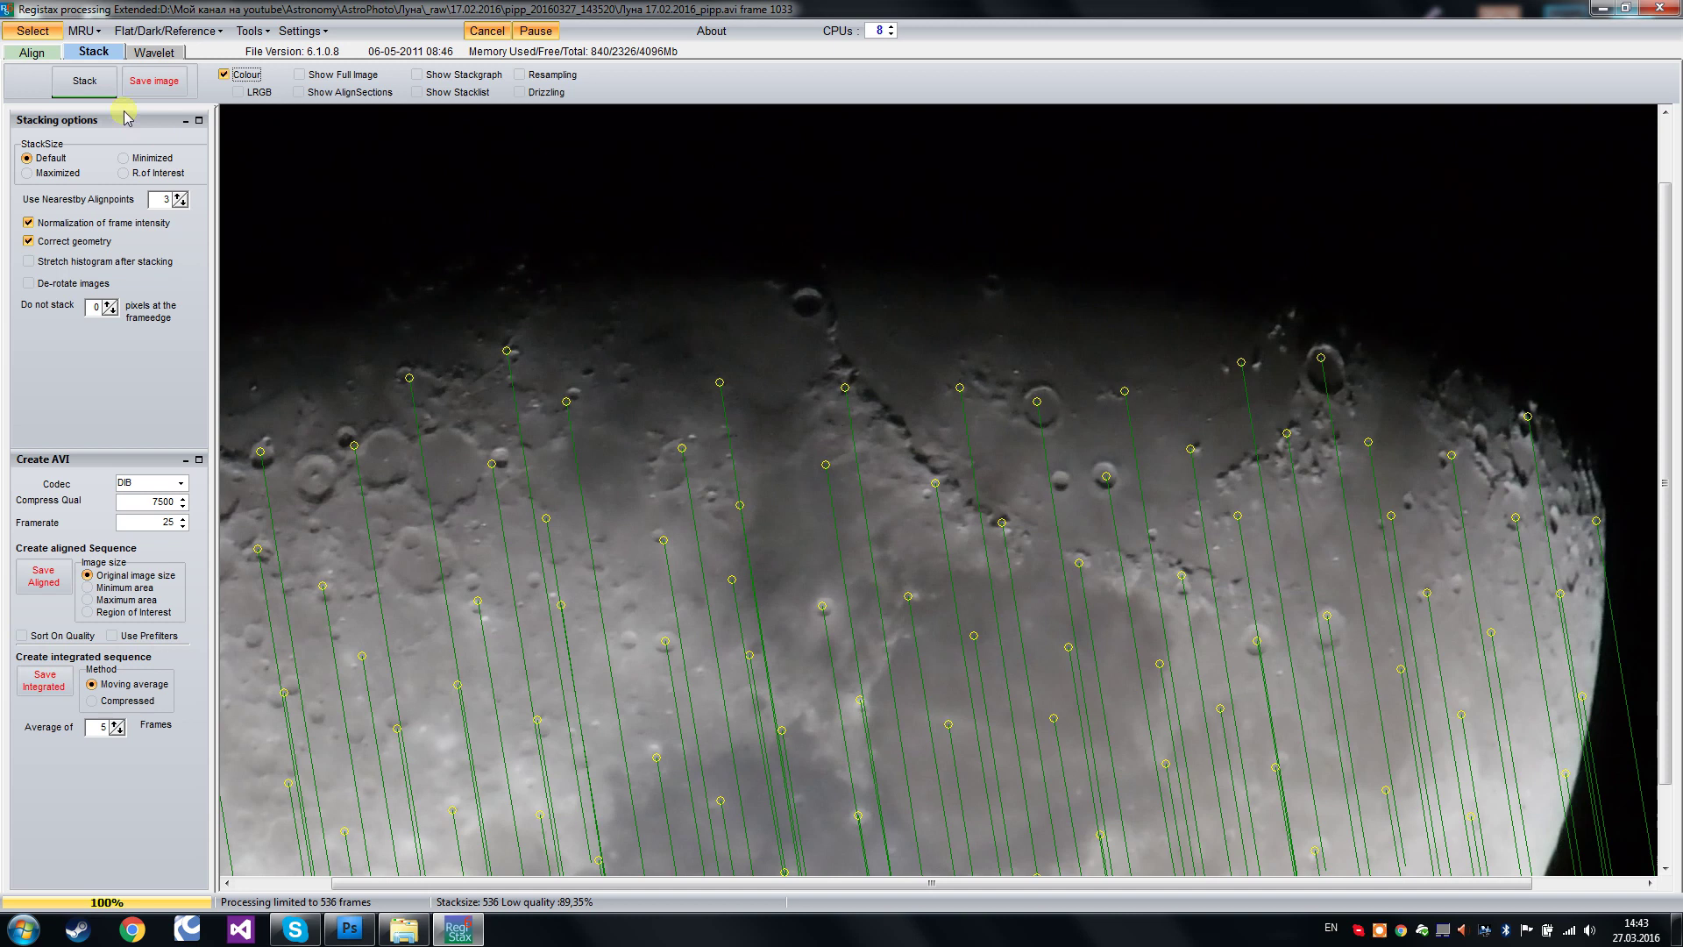
Stack the limited frames with the default options and save the full stacked image as Луна 17.02.2016_pipp.tif.
{"action": "left_click", "coordinate": [84, 80]}
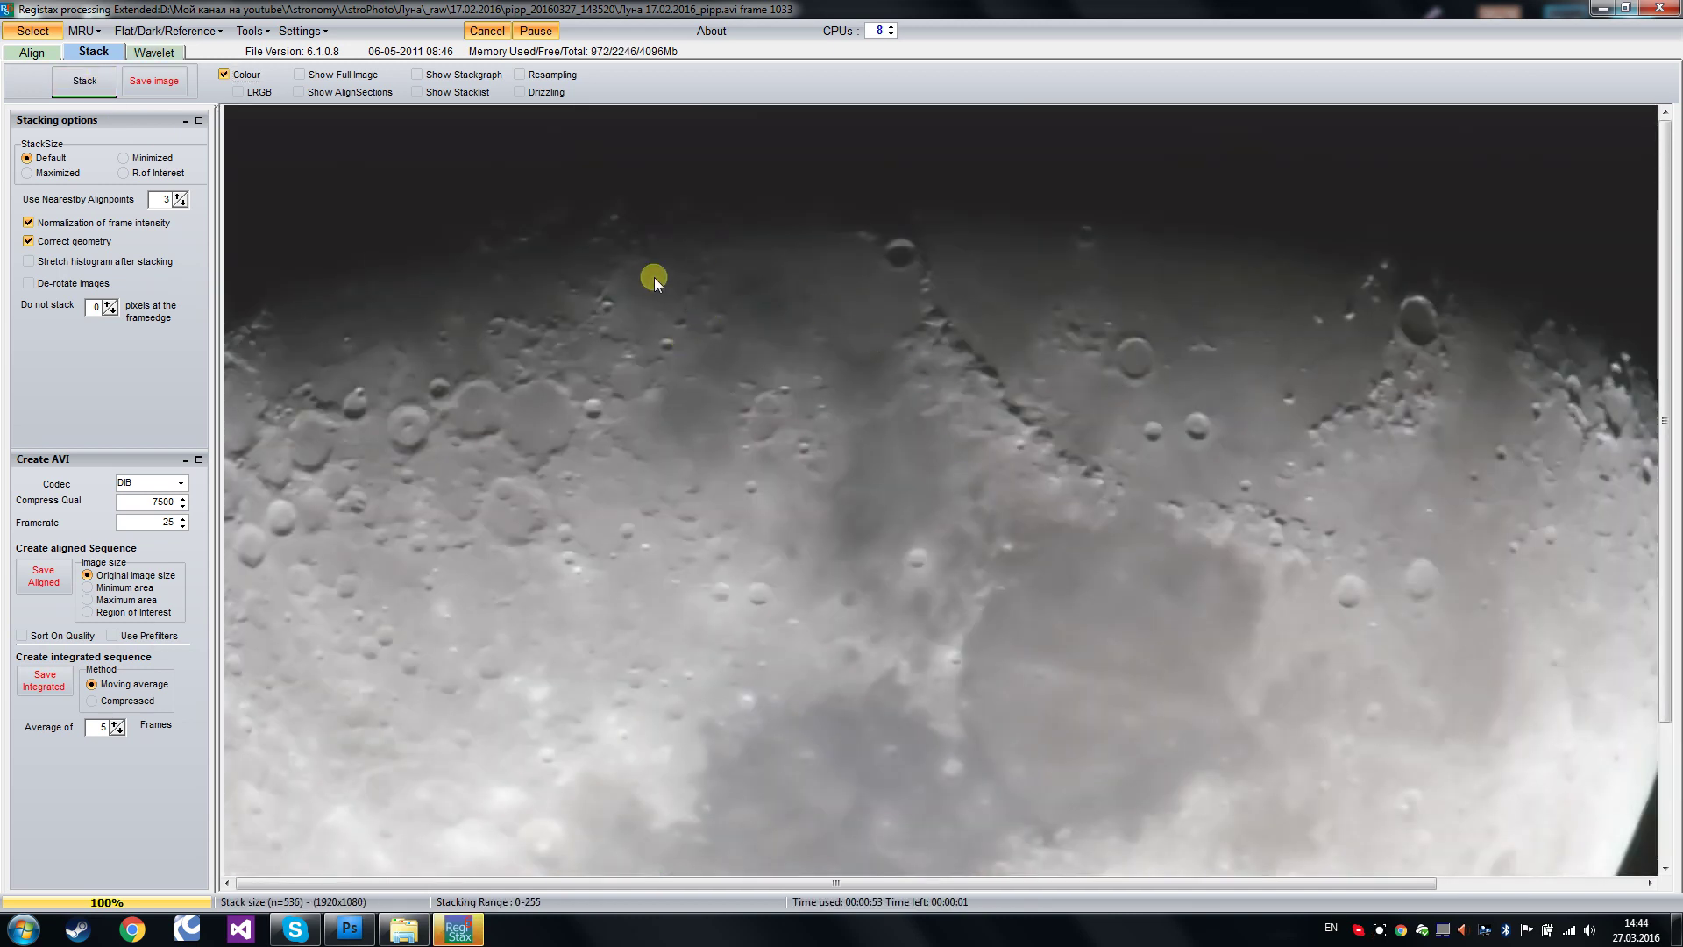
{"action": "left_click", "coordinate": [333, 75]}
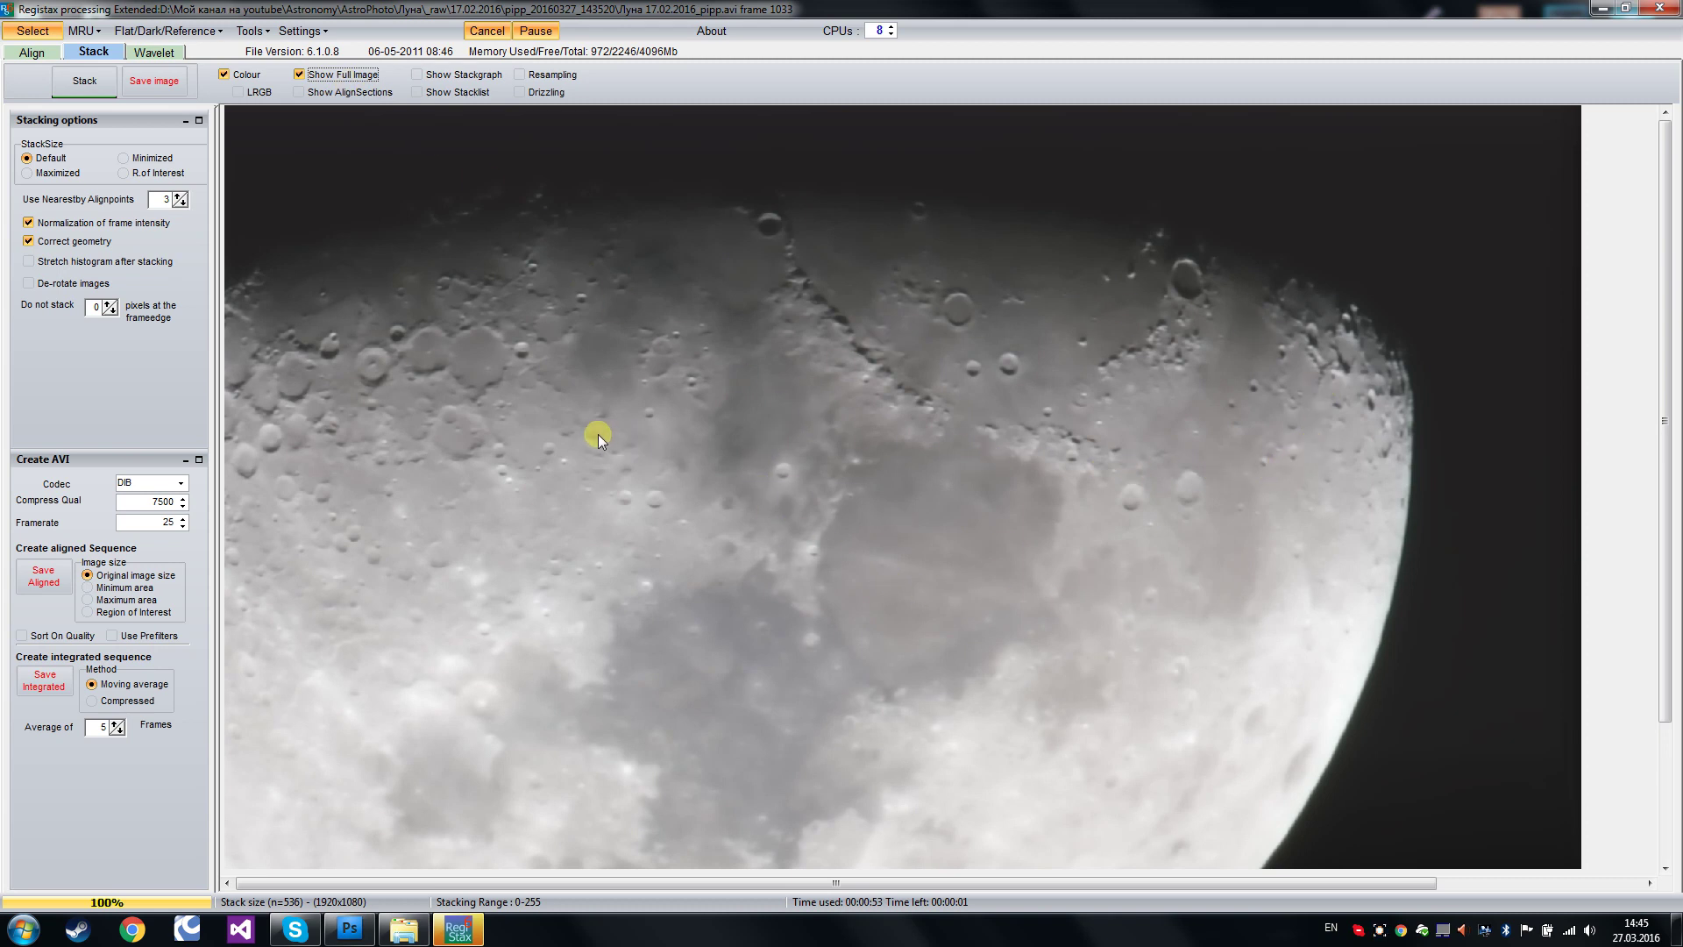
{"action": "left_click", "coordinate": [146, 81]}
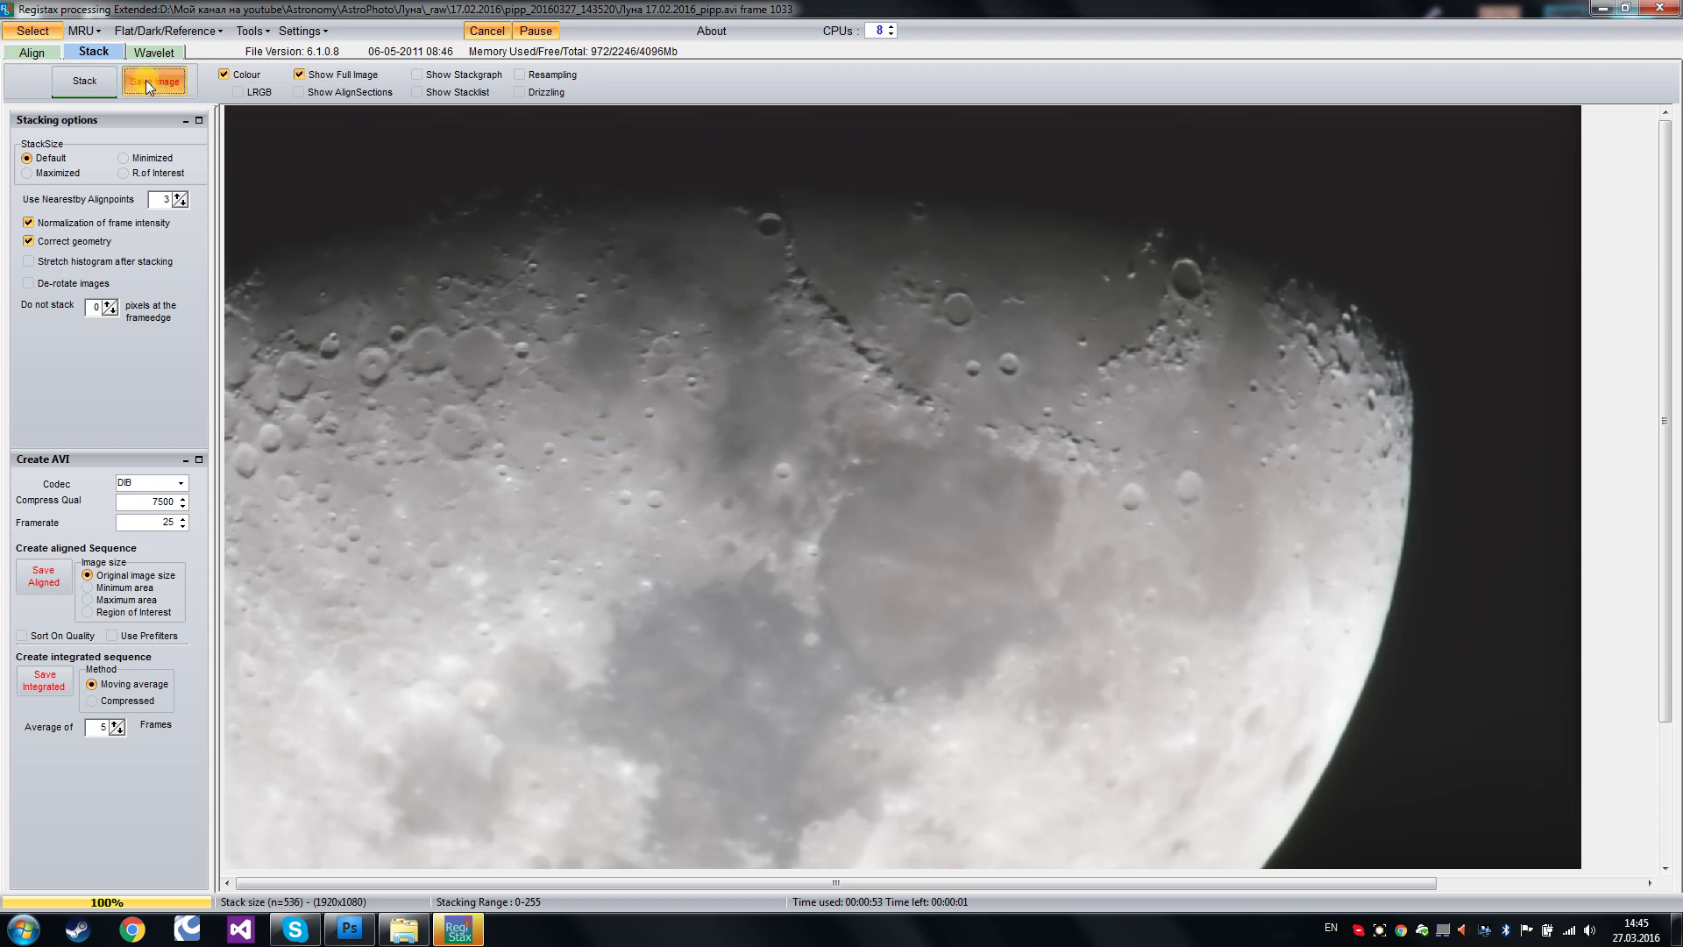
{"action": "left_click", "coordinate": [803, 596]}
{"action": "key", "text": "Return"}
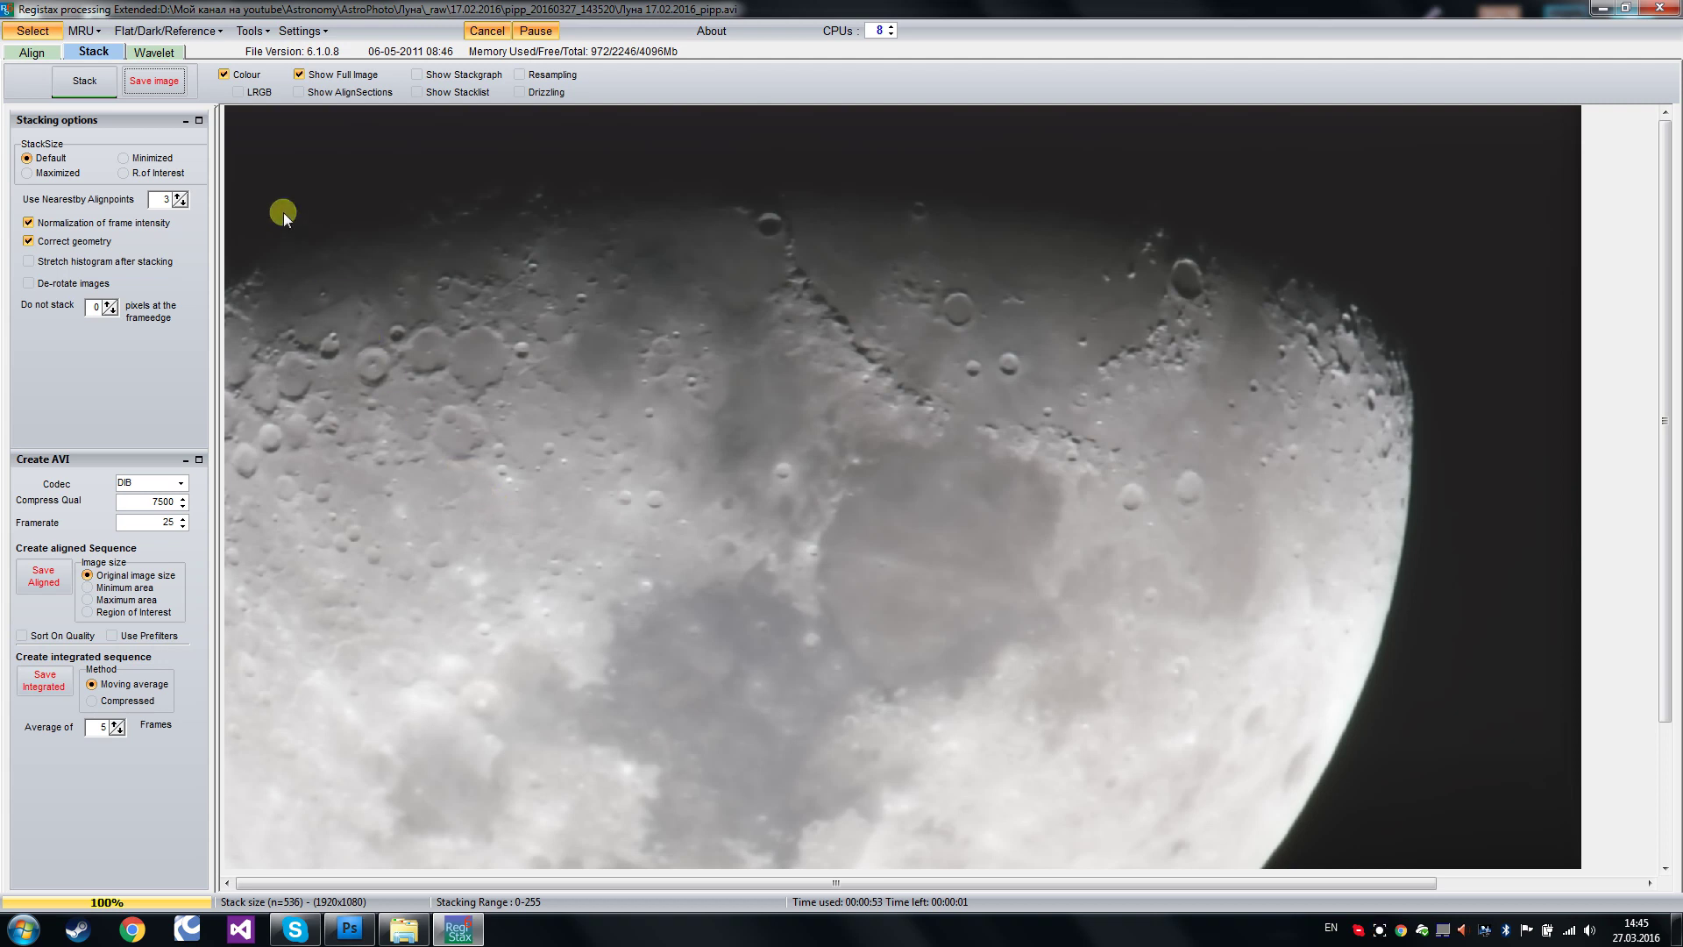
Start wavelet sharpening of the stacked image with layer 1 at about 46.6 and layer 6 at about 54.6.
{"action": "left_click", "coordinate": [156, 54]}
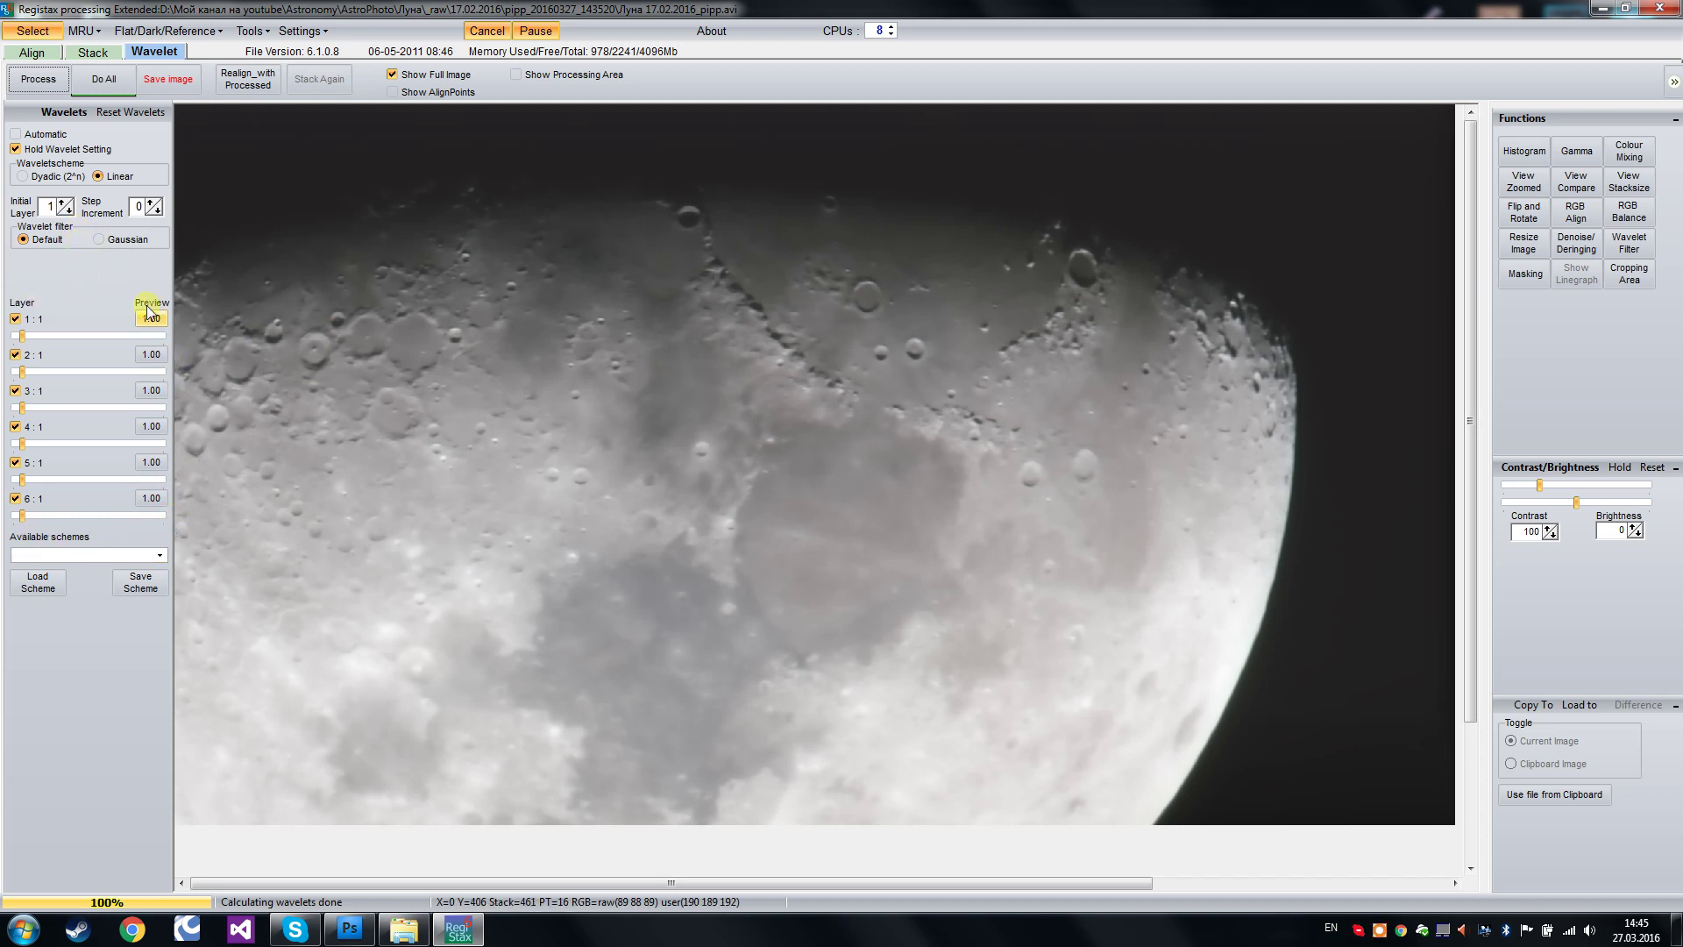
{"action": "left_click_drag", "start_coordinate": [22, 336], "coordinate": [102, 346]}
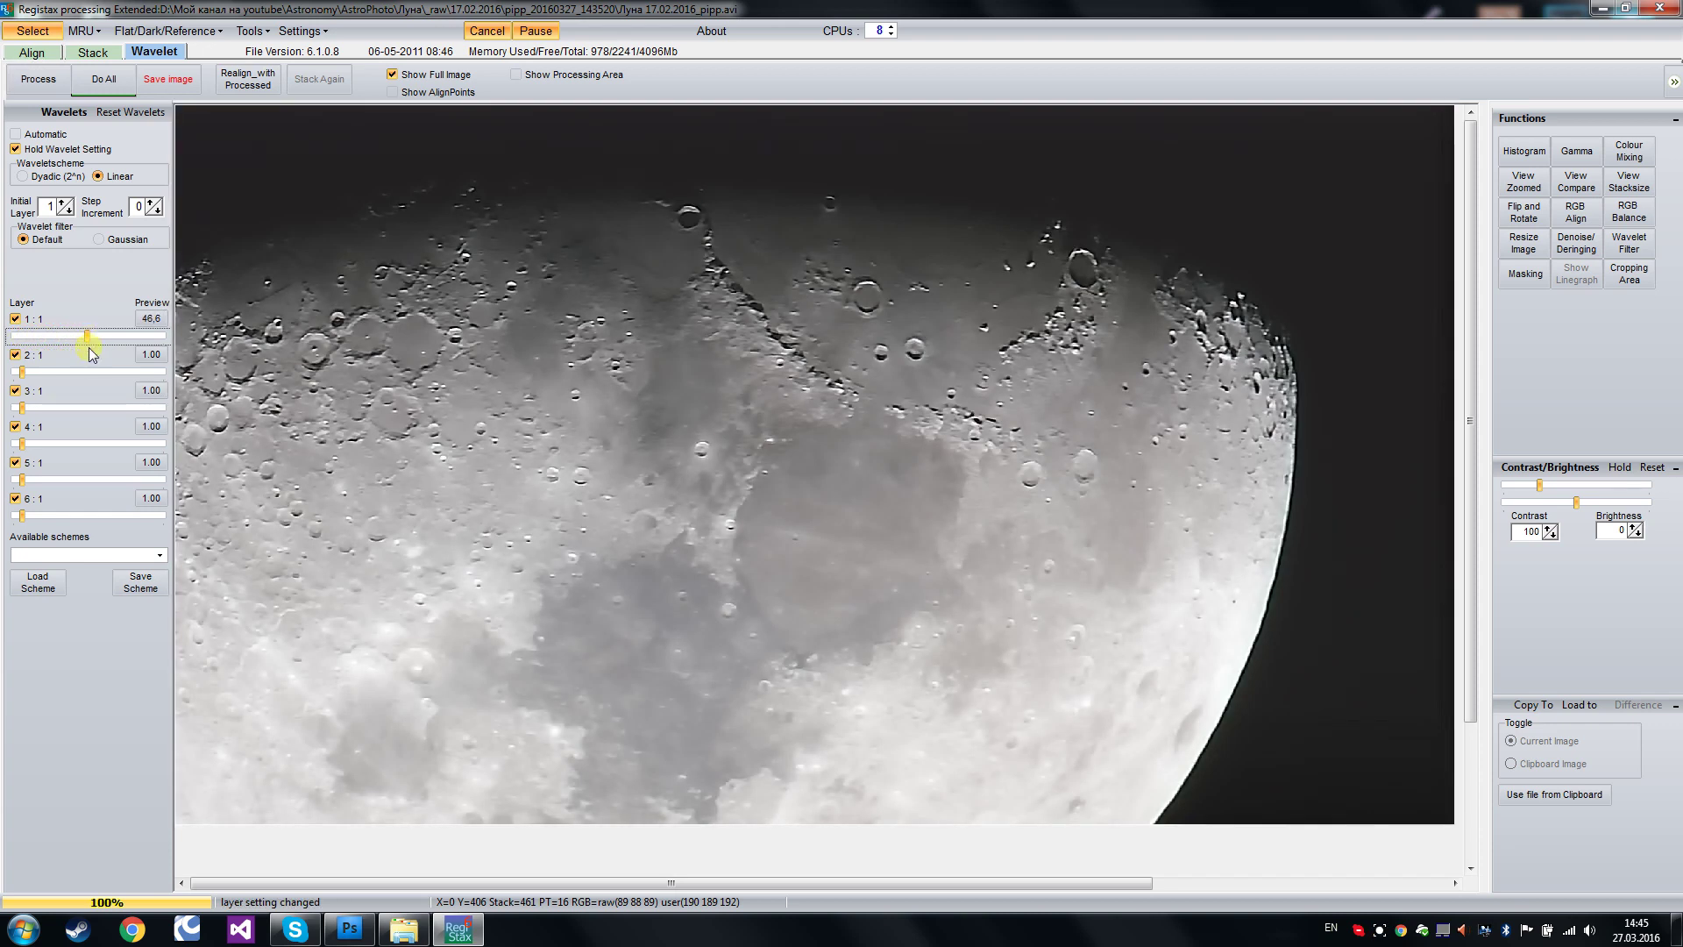
{"action": "left_click_drag", "start_coordinate": [22, 516], "coordinate": [98, 515]}
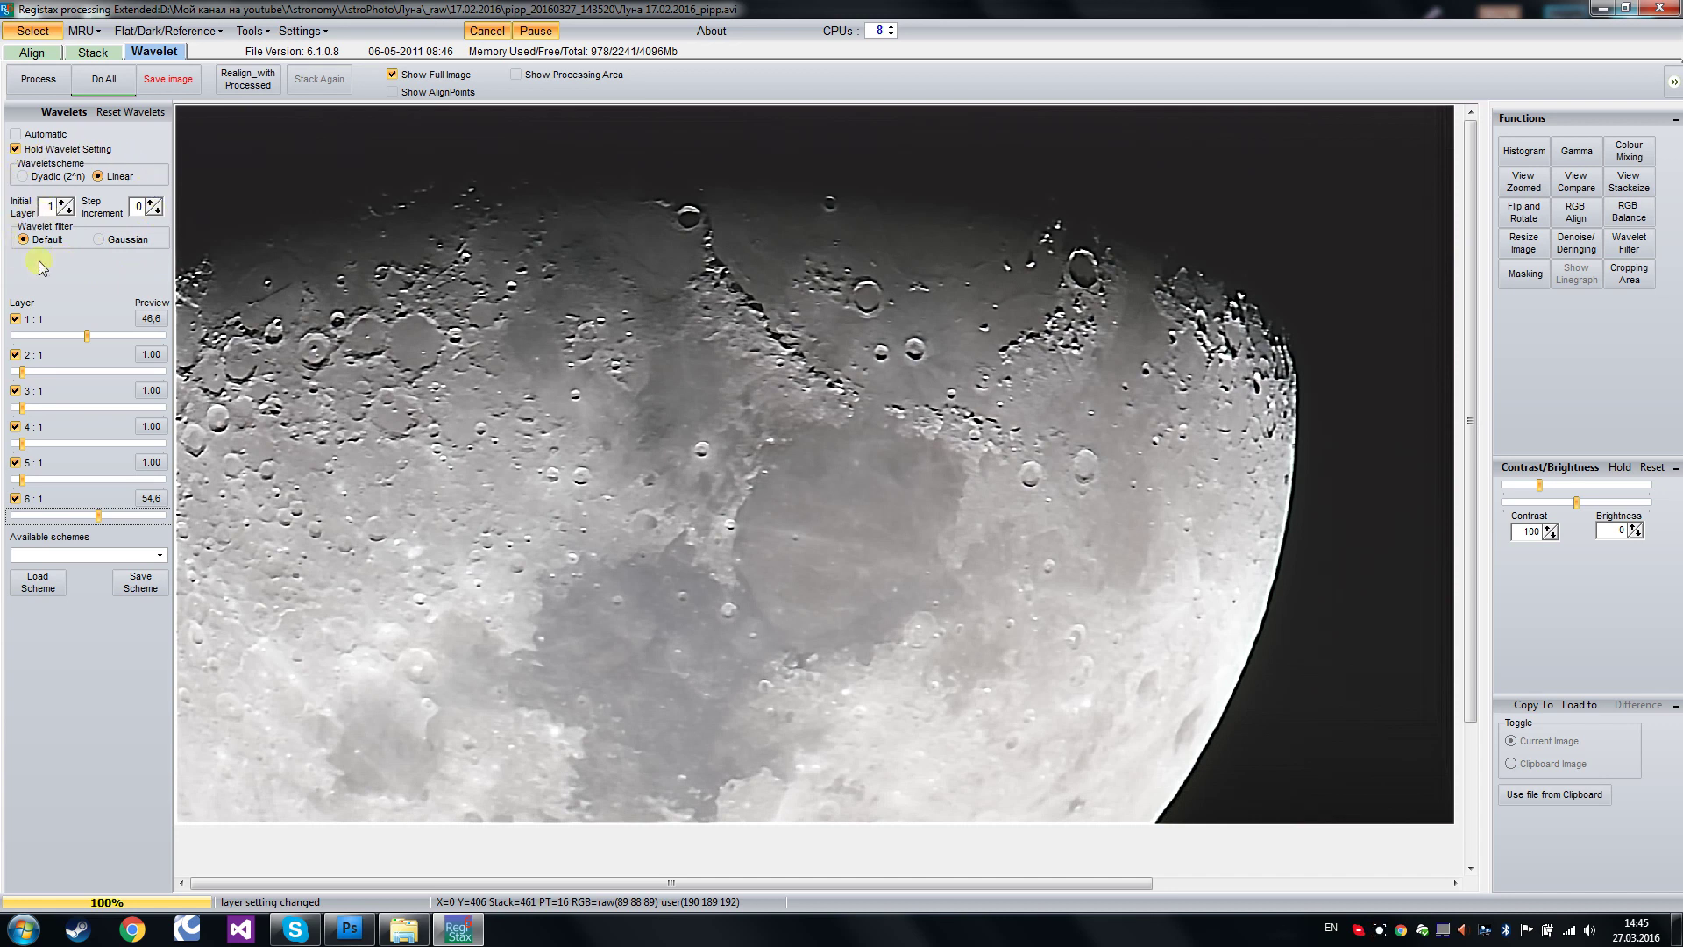
Try the Dyadic (2^n) wavelet scheme, return to Linear, and set the wavelet filter to Gaussian.
{"action": "left_click", "coordinate": [52, 180]}
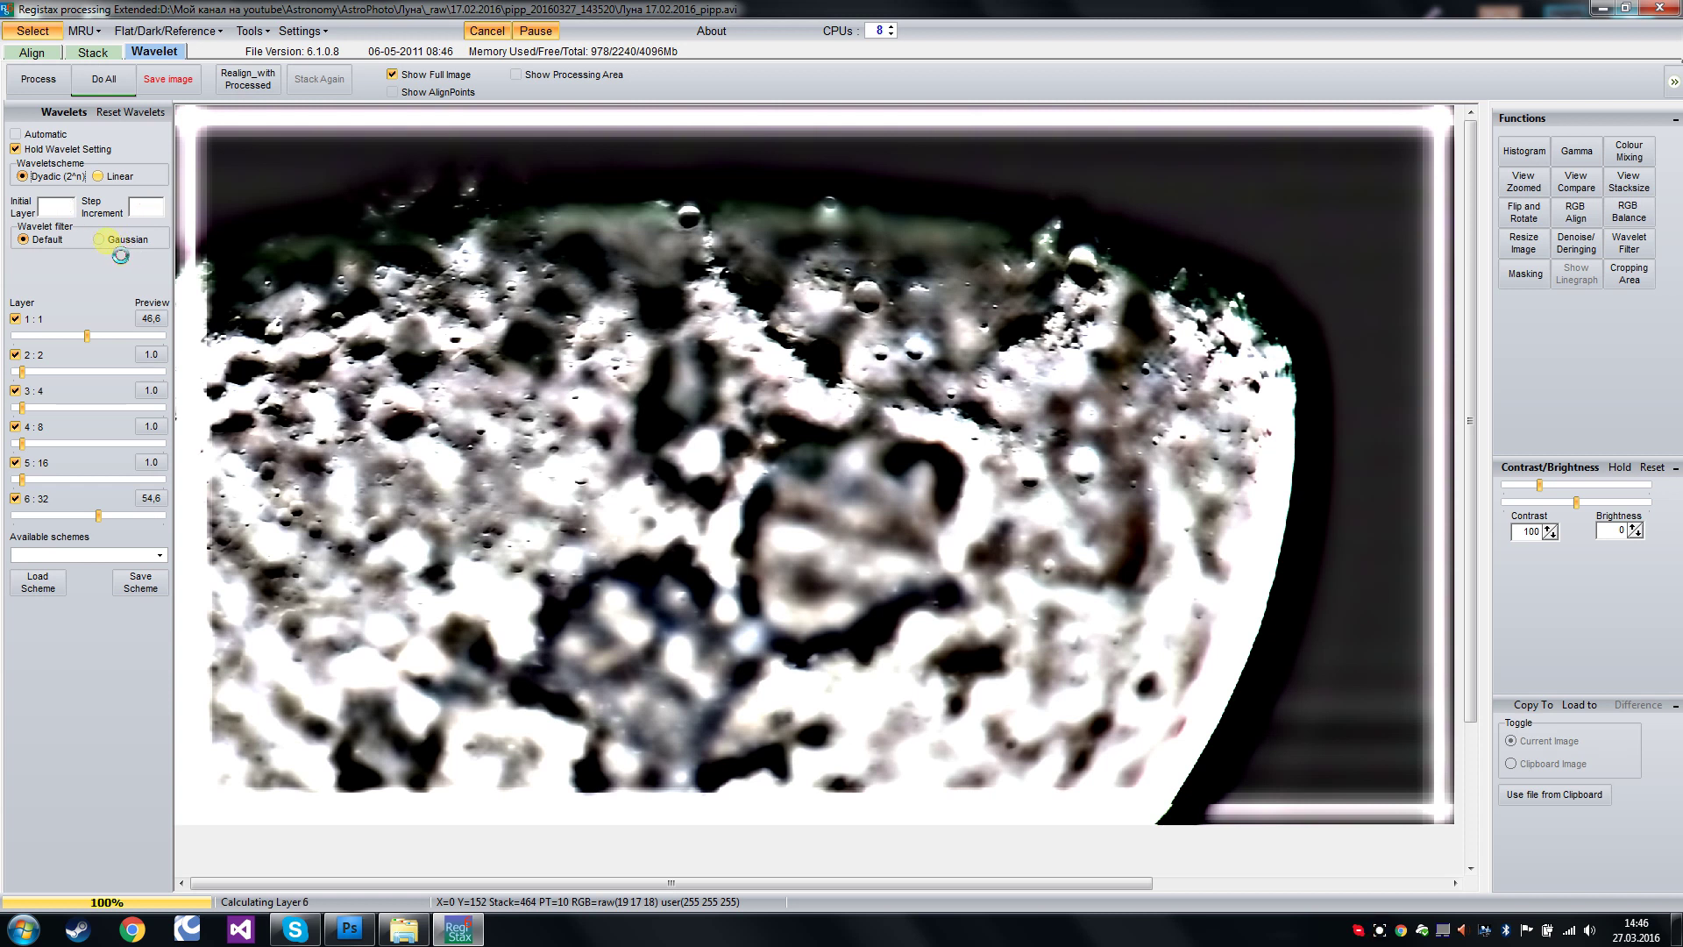
{"action": "left_click", "coordinate": [114, 245]}
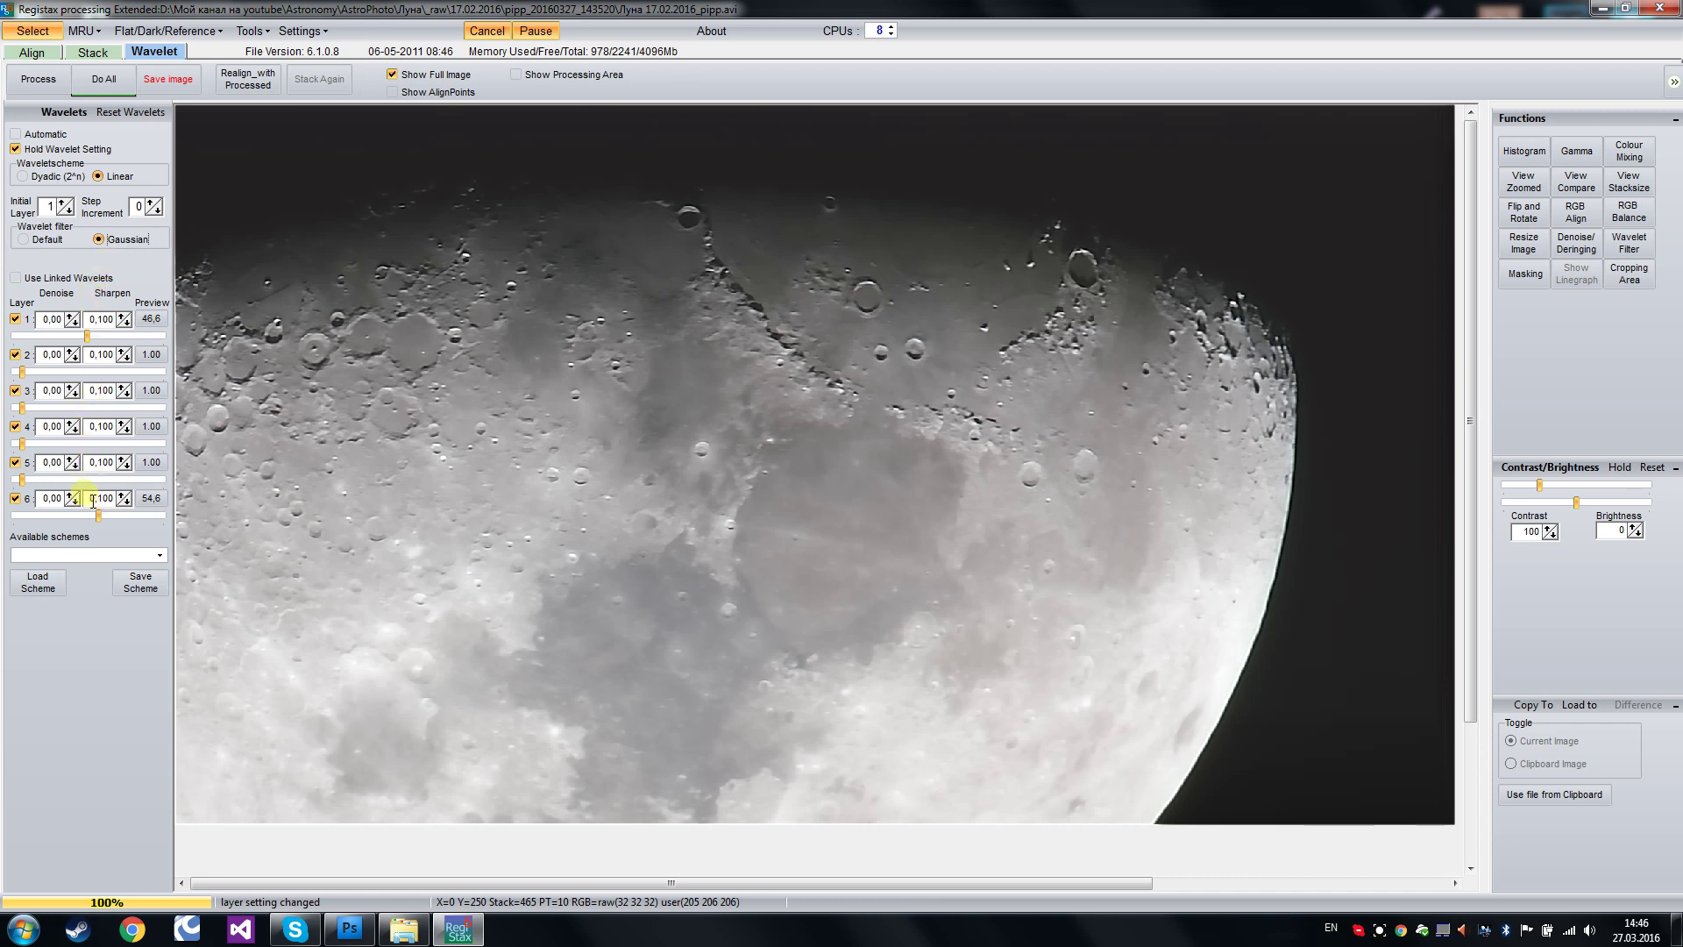
Adjust the wavelet layers to about 30.6 for layer 1, 17.1 for layer 2, 23.9 for layer 3 and 15.3 for layer 6.
{"action": "left_click_drag", "start_coordinate": [22, 408], "coordinate": [55, 409]}
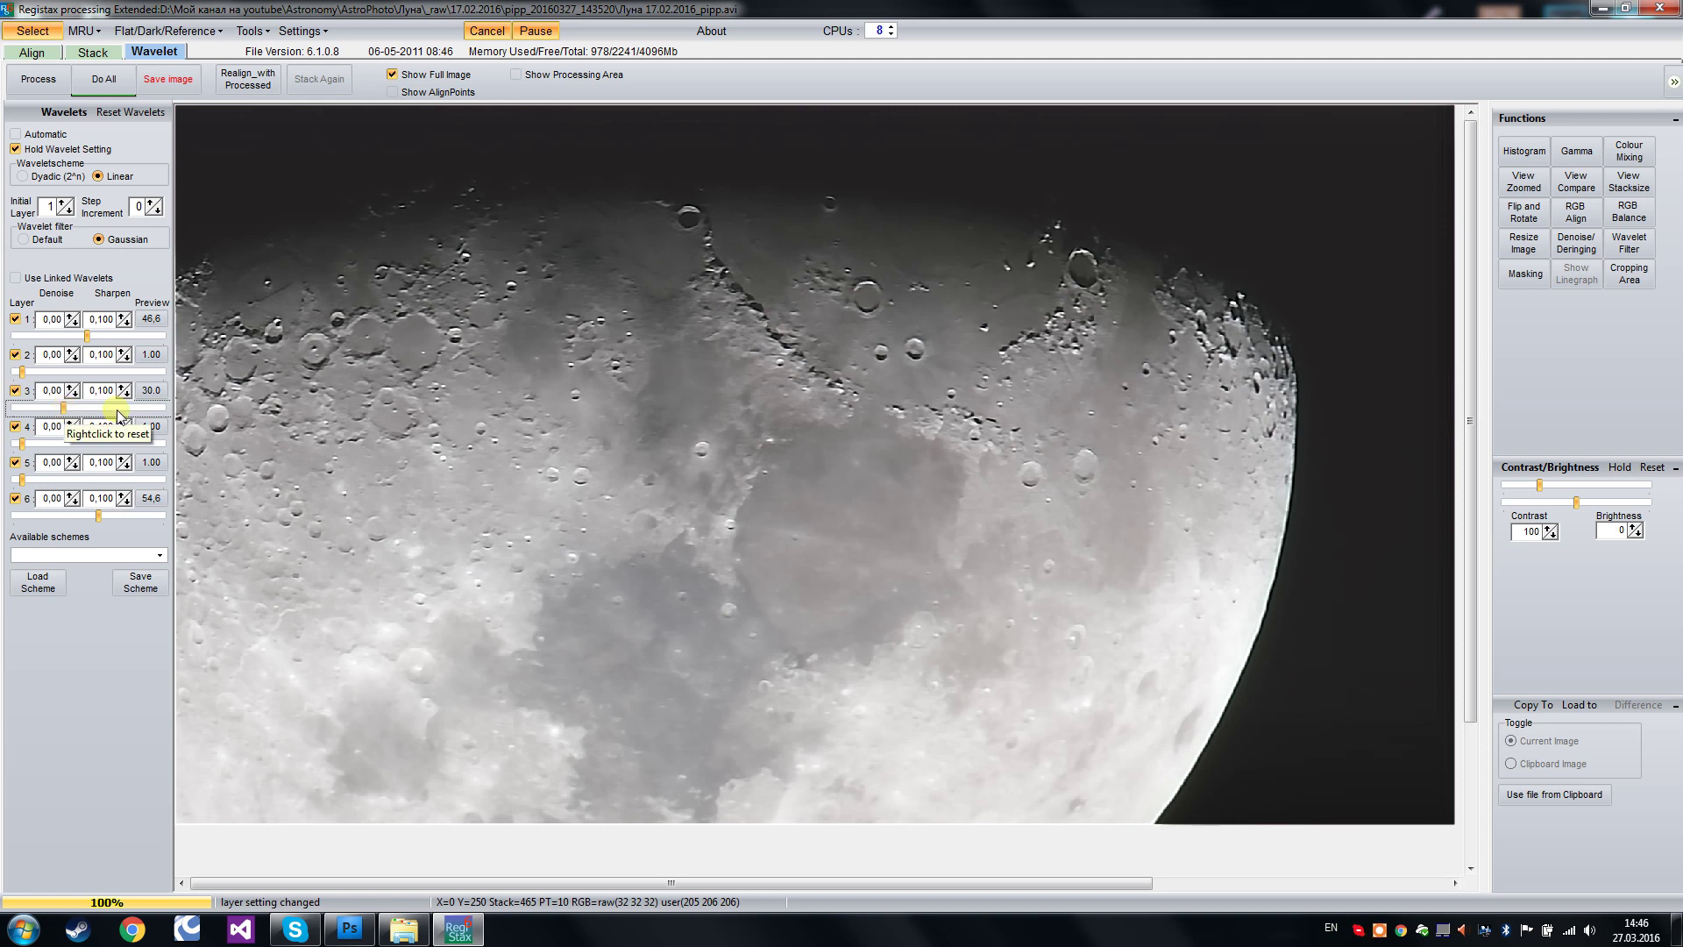
{"action": "left_click_drag", "start_coordinate": [99, 515], "coordinate": [62, 517]}
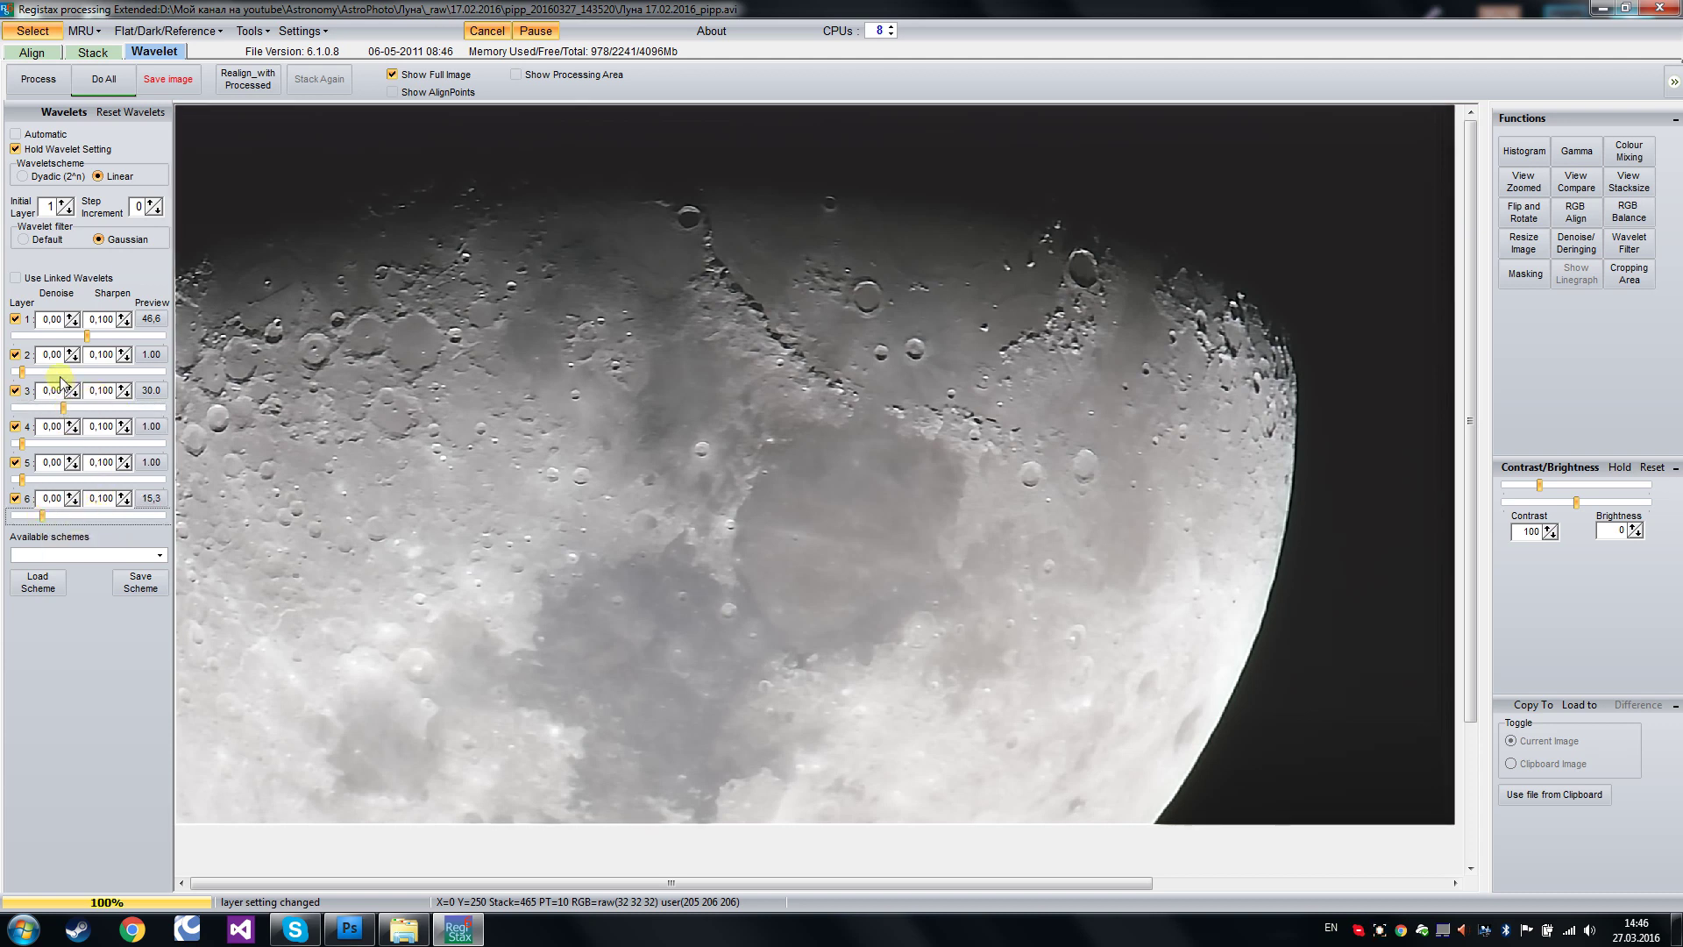
{"action": "left_click_drag", "start_coordinate": [59, 411], "coordinate": [34, 376]}
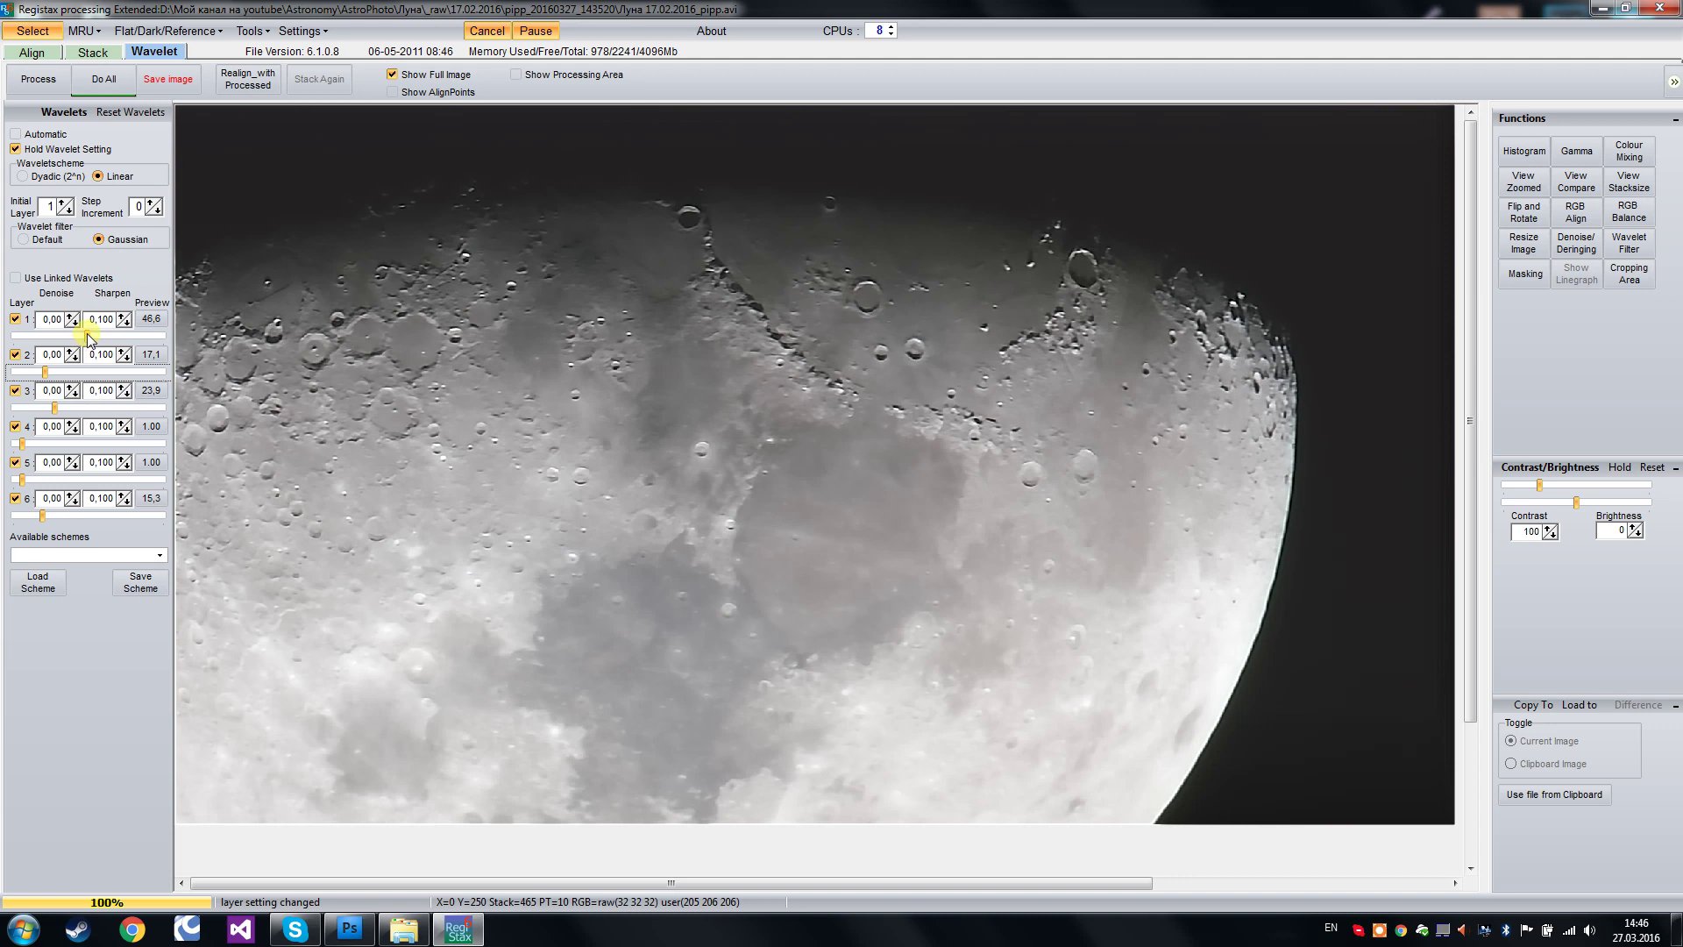
{"action": "left_click_drag", "start_coordinate": [89, 338], "coordinate": [74, 340]}
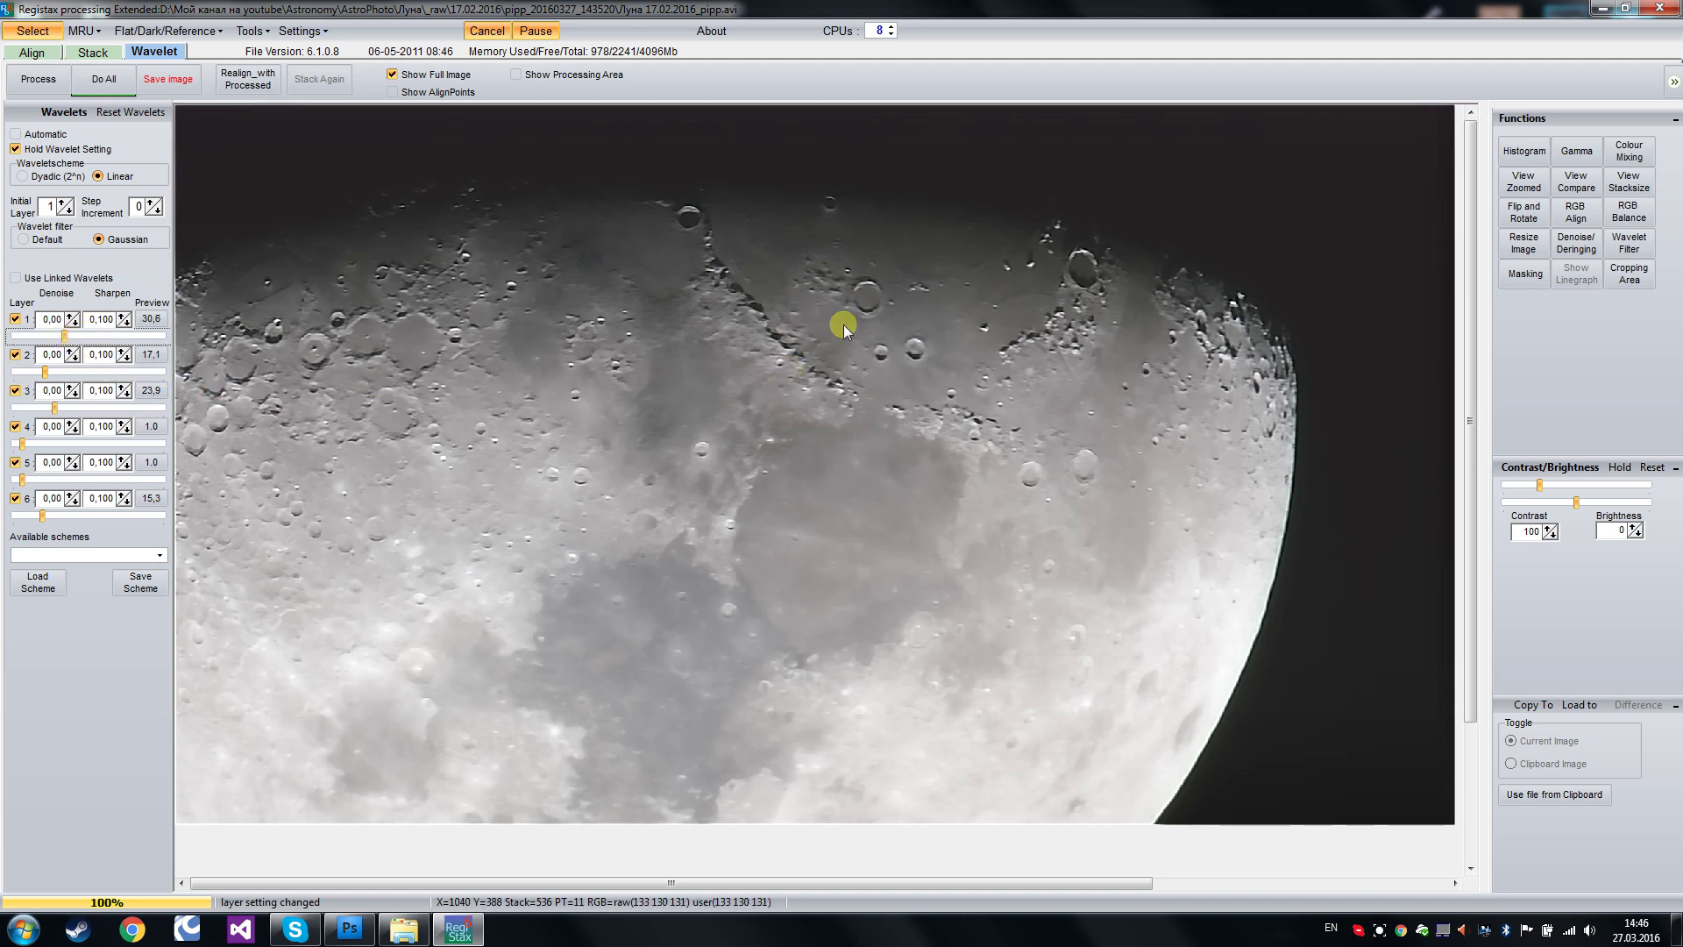
Apply the wavelet settings to the whole image and save the sharpened result as a separate 16-bit TIFF.
{"action": "left_click", "coordinate": [105, 79]}
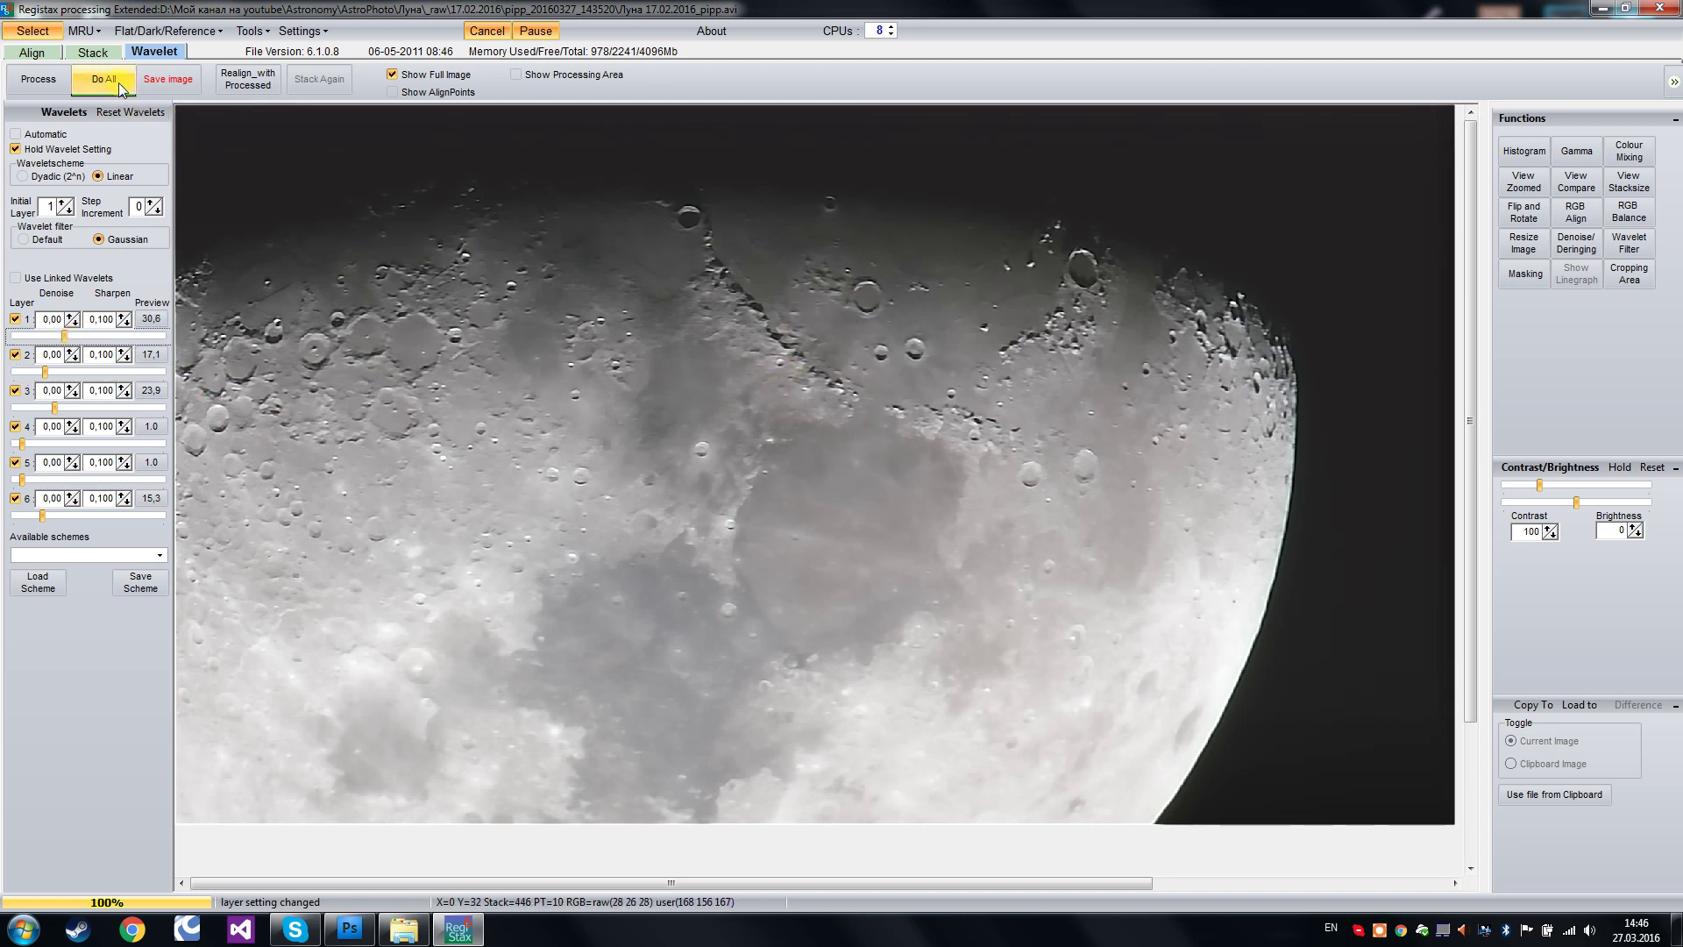
{"action": "left_click", "coordinate": [170, 79]}
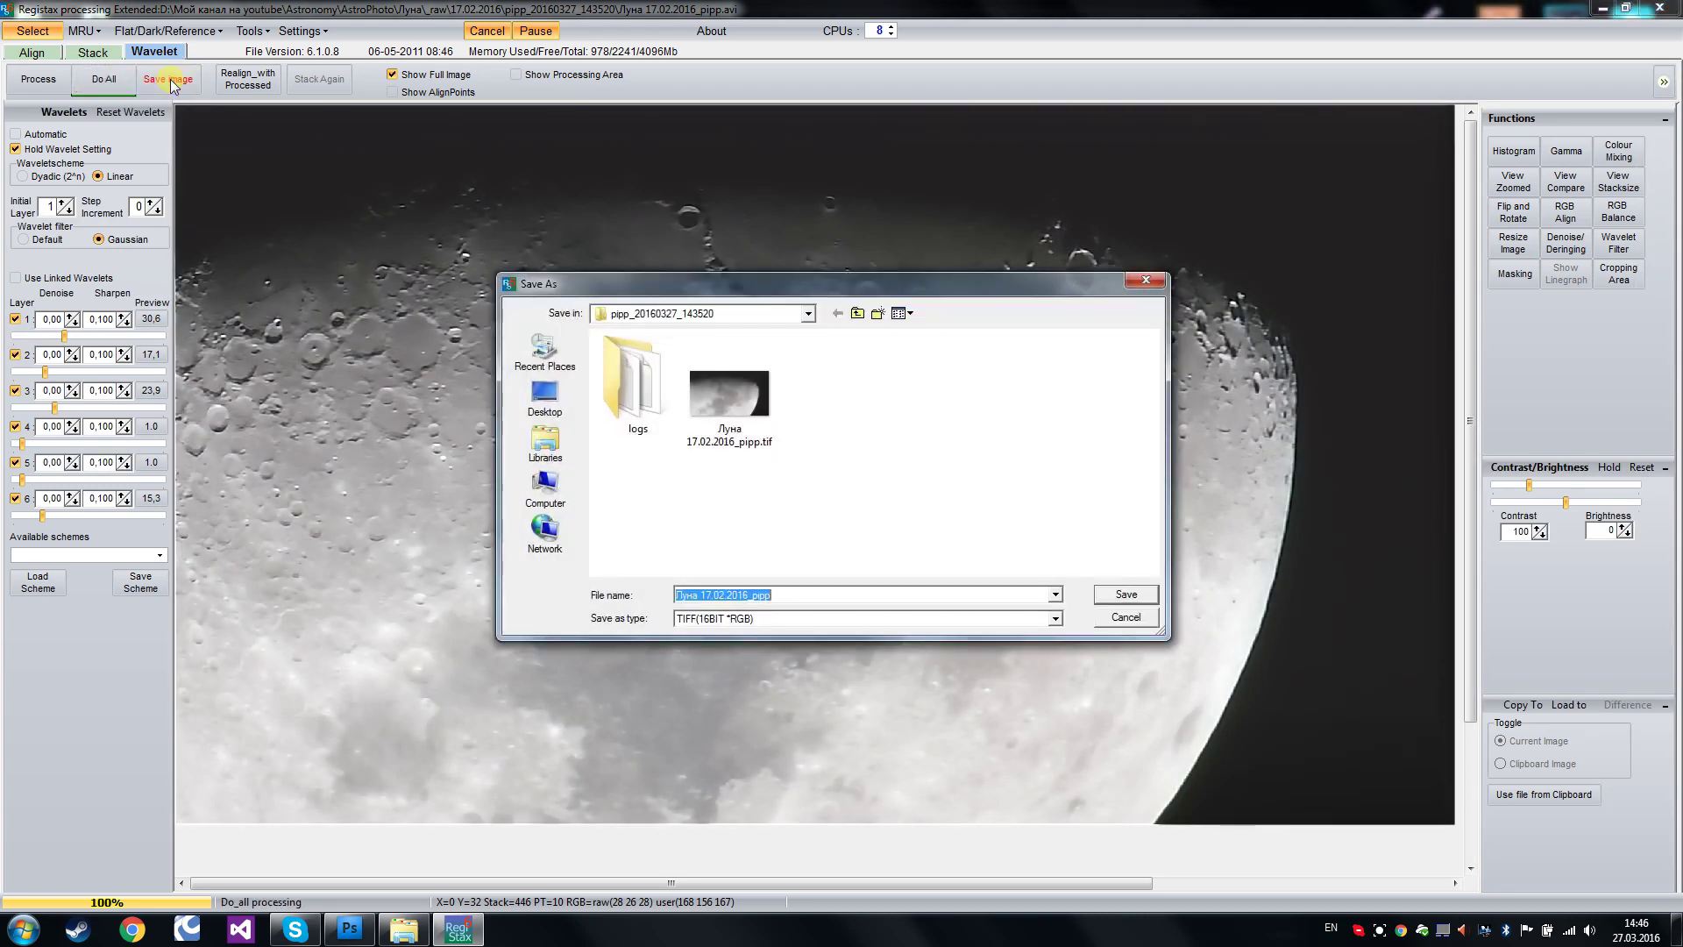
{"action": "left_click", "coordinate": [814, 599]}
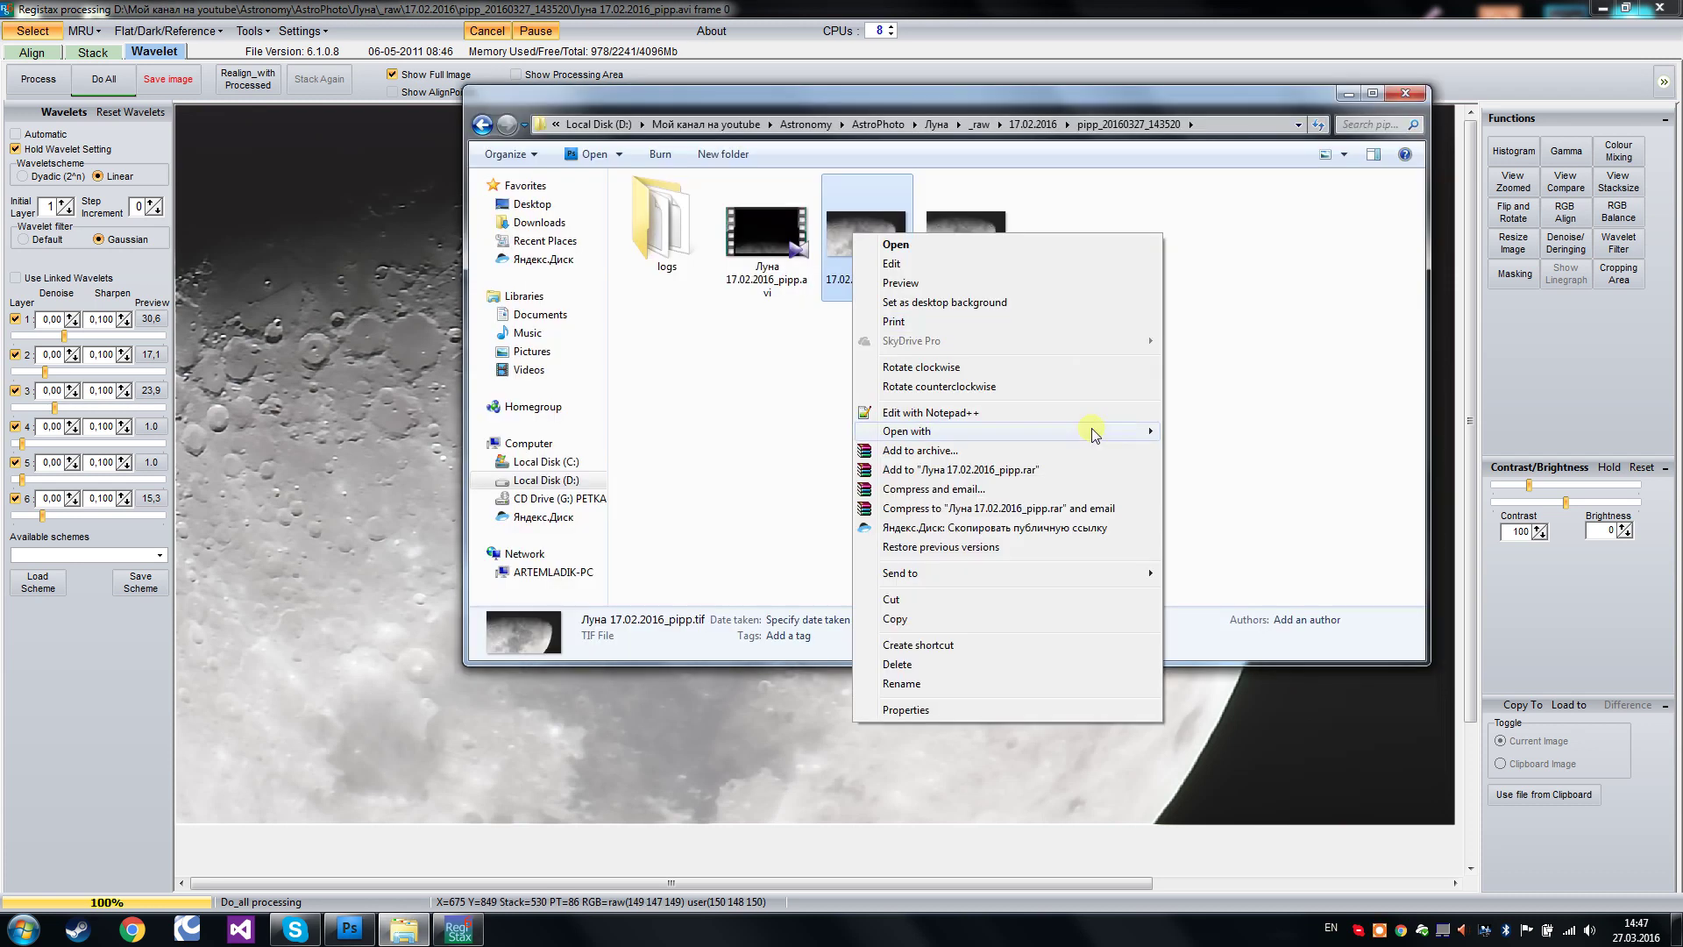
Open the unsharpened stack Луна 17.02.2016_pipp.tif in Windows Photo Viewer to inspect it.
{"action": "mouse_move", "coordinate": [1090, 433]}
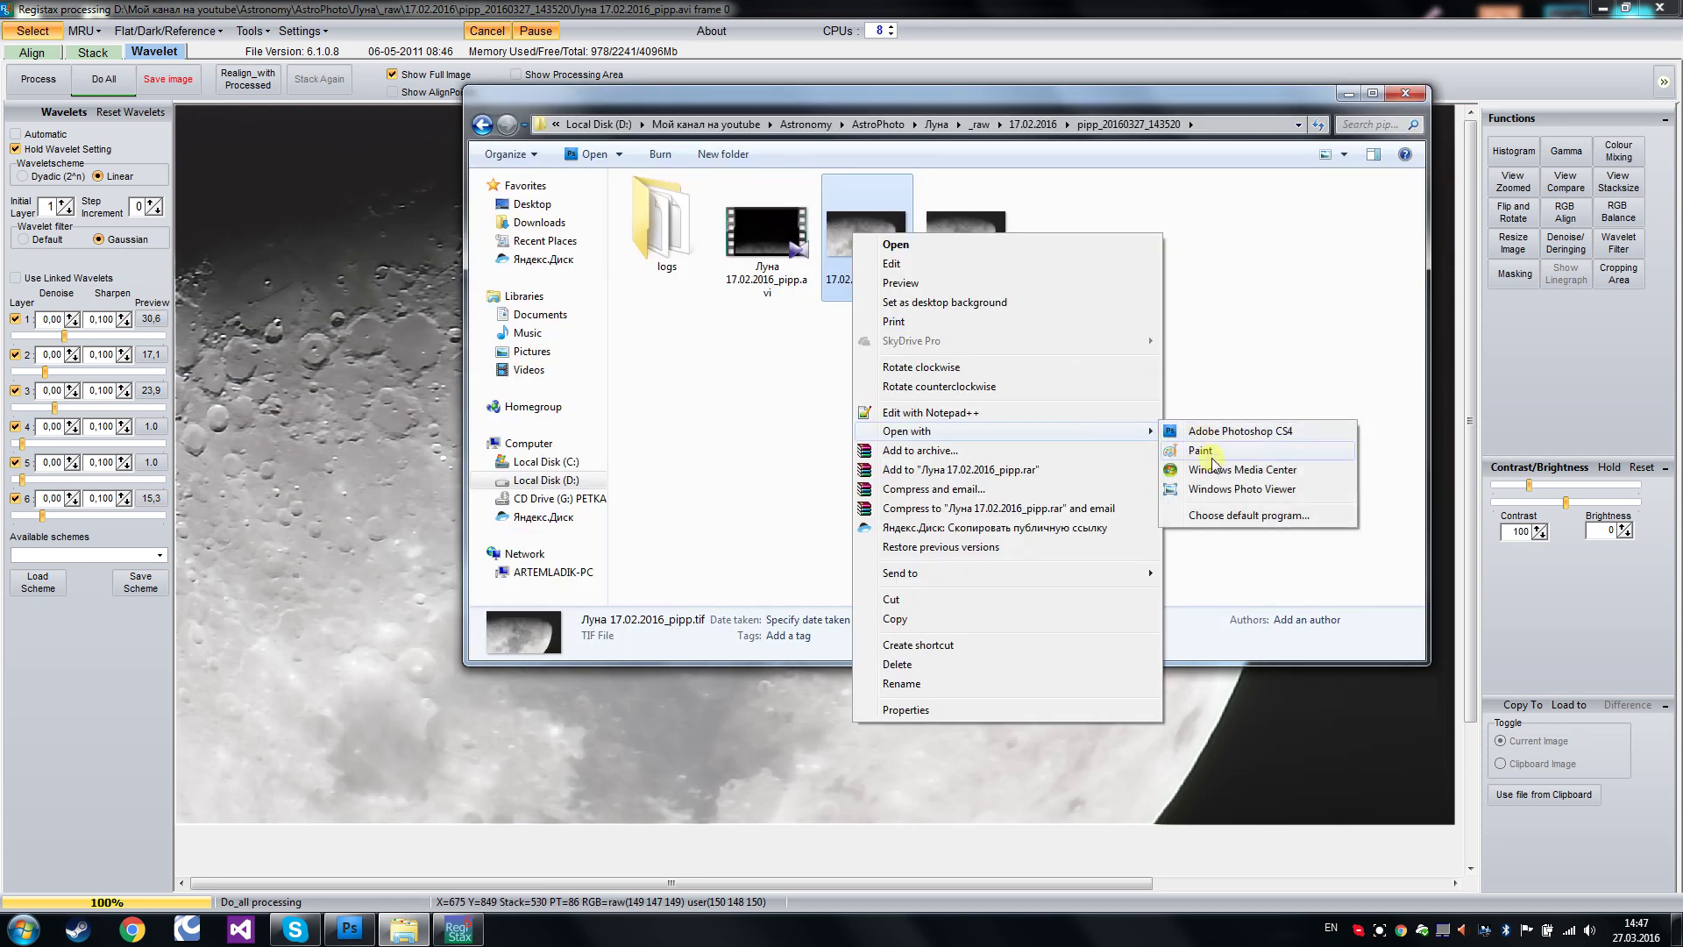
{"action": "left_click", "coordinate": [1215, 488]}
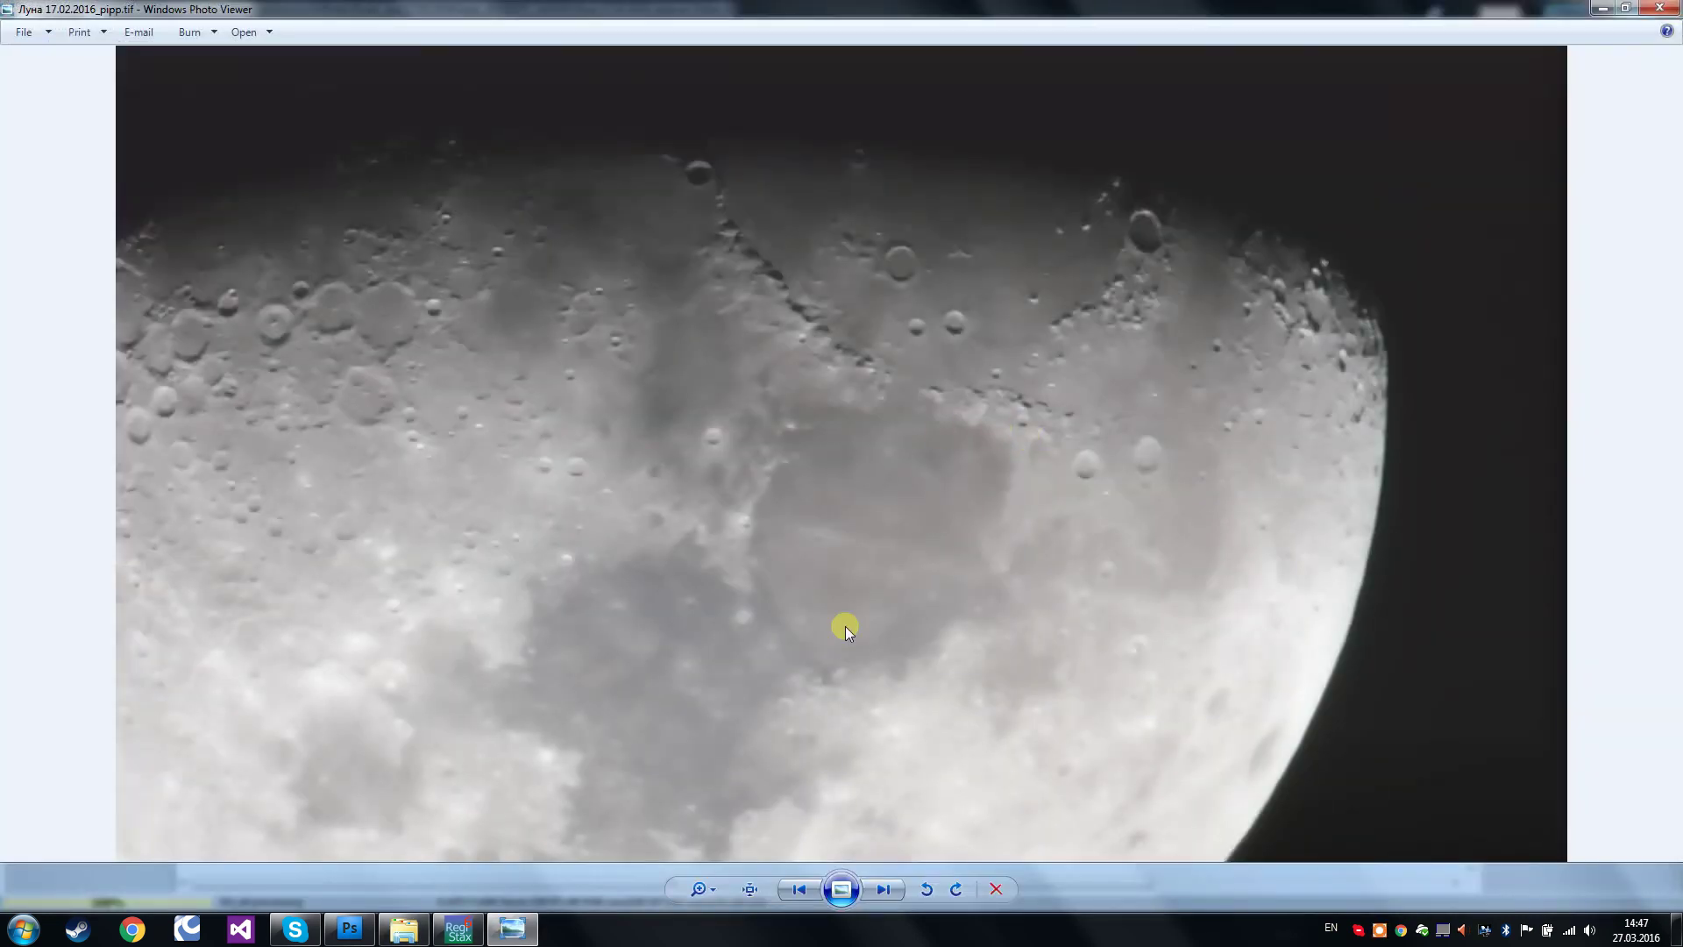
Compare the unsharpened Луна 17.02.2016_pipp.tif with the sharpened Луна 17.02.tif by alternating between them, ending on the sharpened image, and close the viewer.
{"action": "left_click", "coordinate": [883, 889]}
{"action": "left_click", "coordinate": [798, 889]}
{"action": "left_click", "coordinate": [883, 889]}
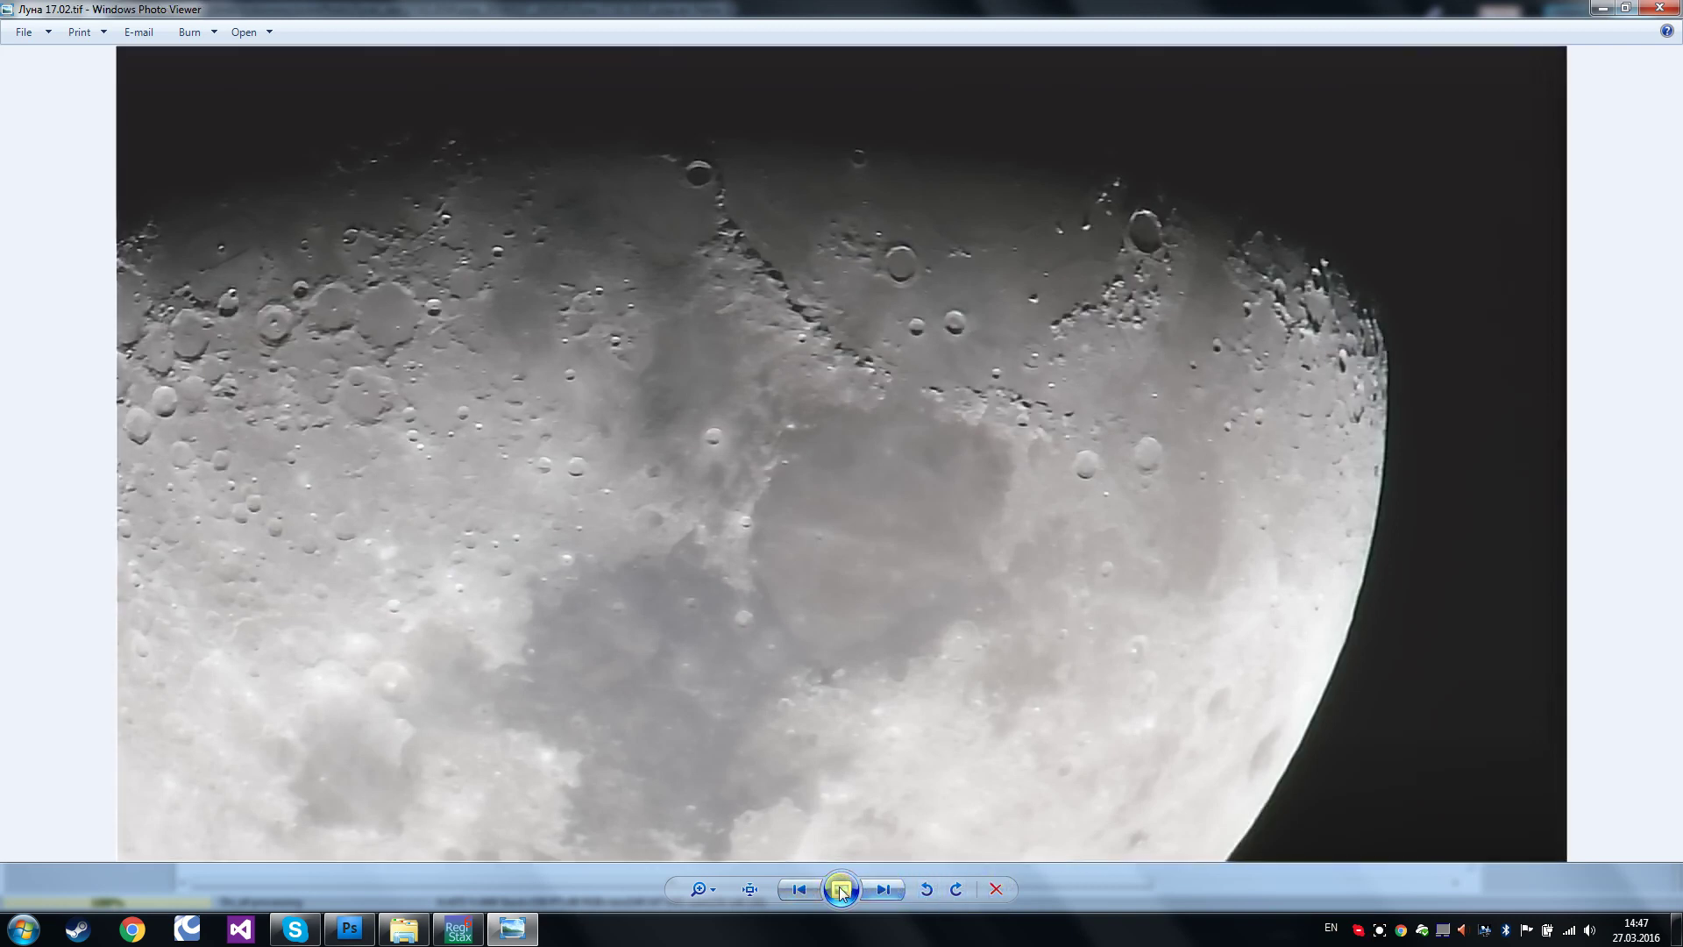
{"action": "left_click", "coordinate": [799, 889]}
{"action": "left_click", "coordinate": [883, 890]}
{"action": "left_click", "coordinate": [805, 889]}
{"action": "left_click", "coordinate": [884, 889]}
{"action": "left_click", "coordinate": [798, 889]}
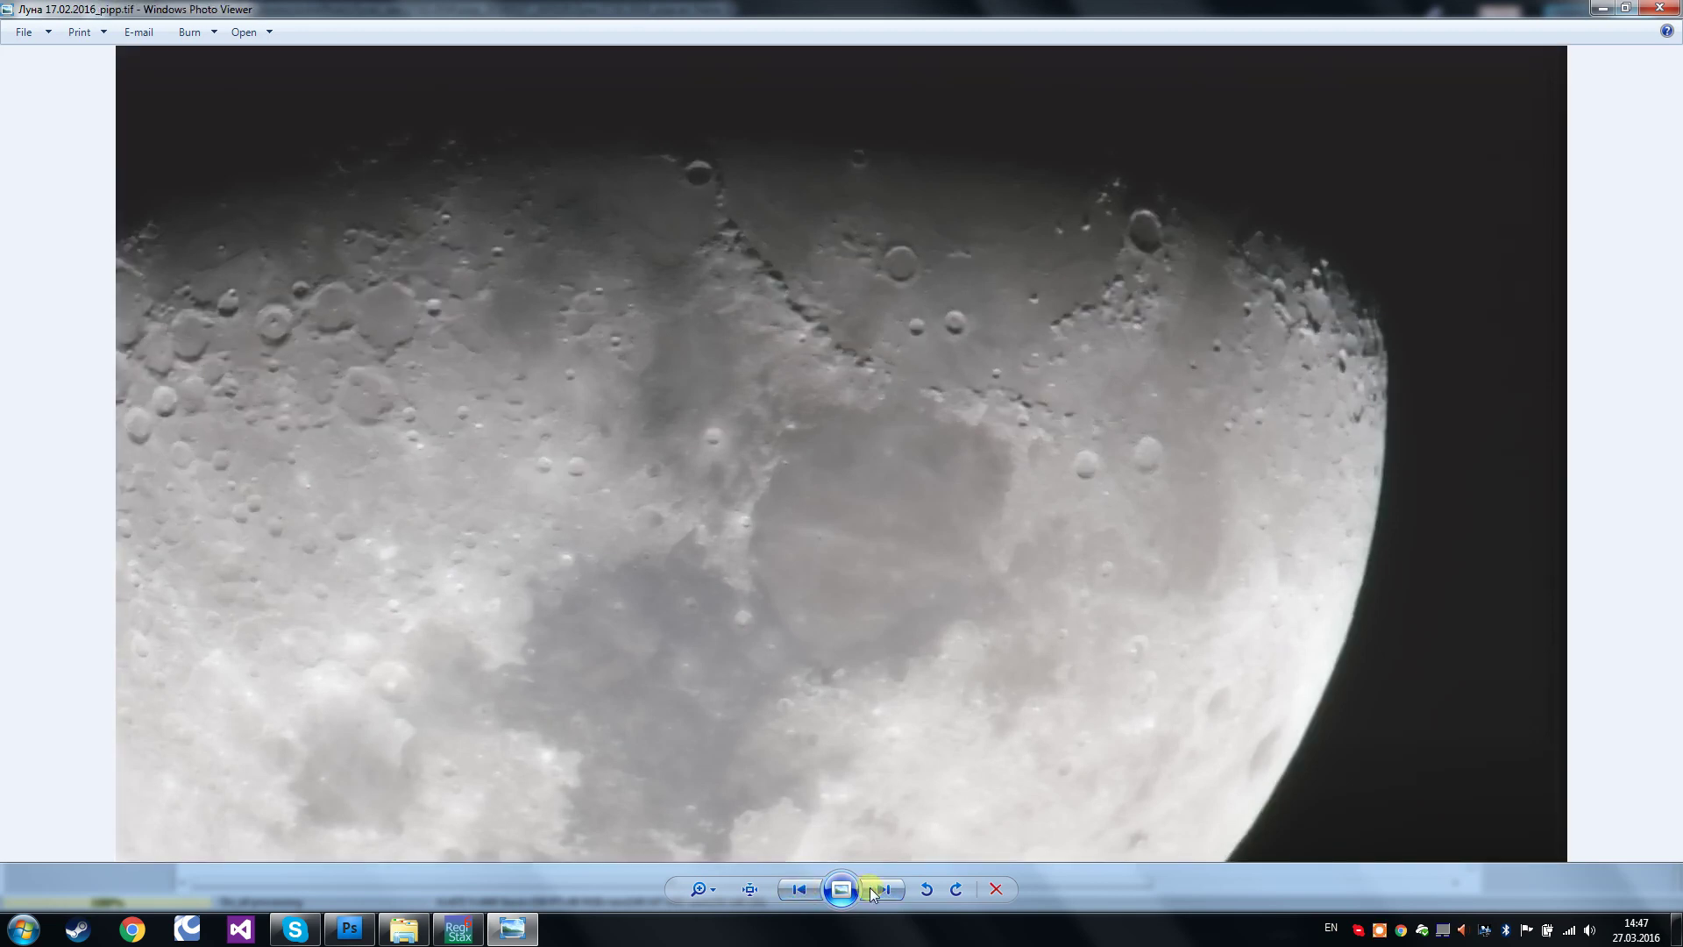
{"action": "left_click", "coordinate": [883, 889]}
{"action": "left_click", "coordinate": [799, 889]}
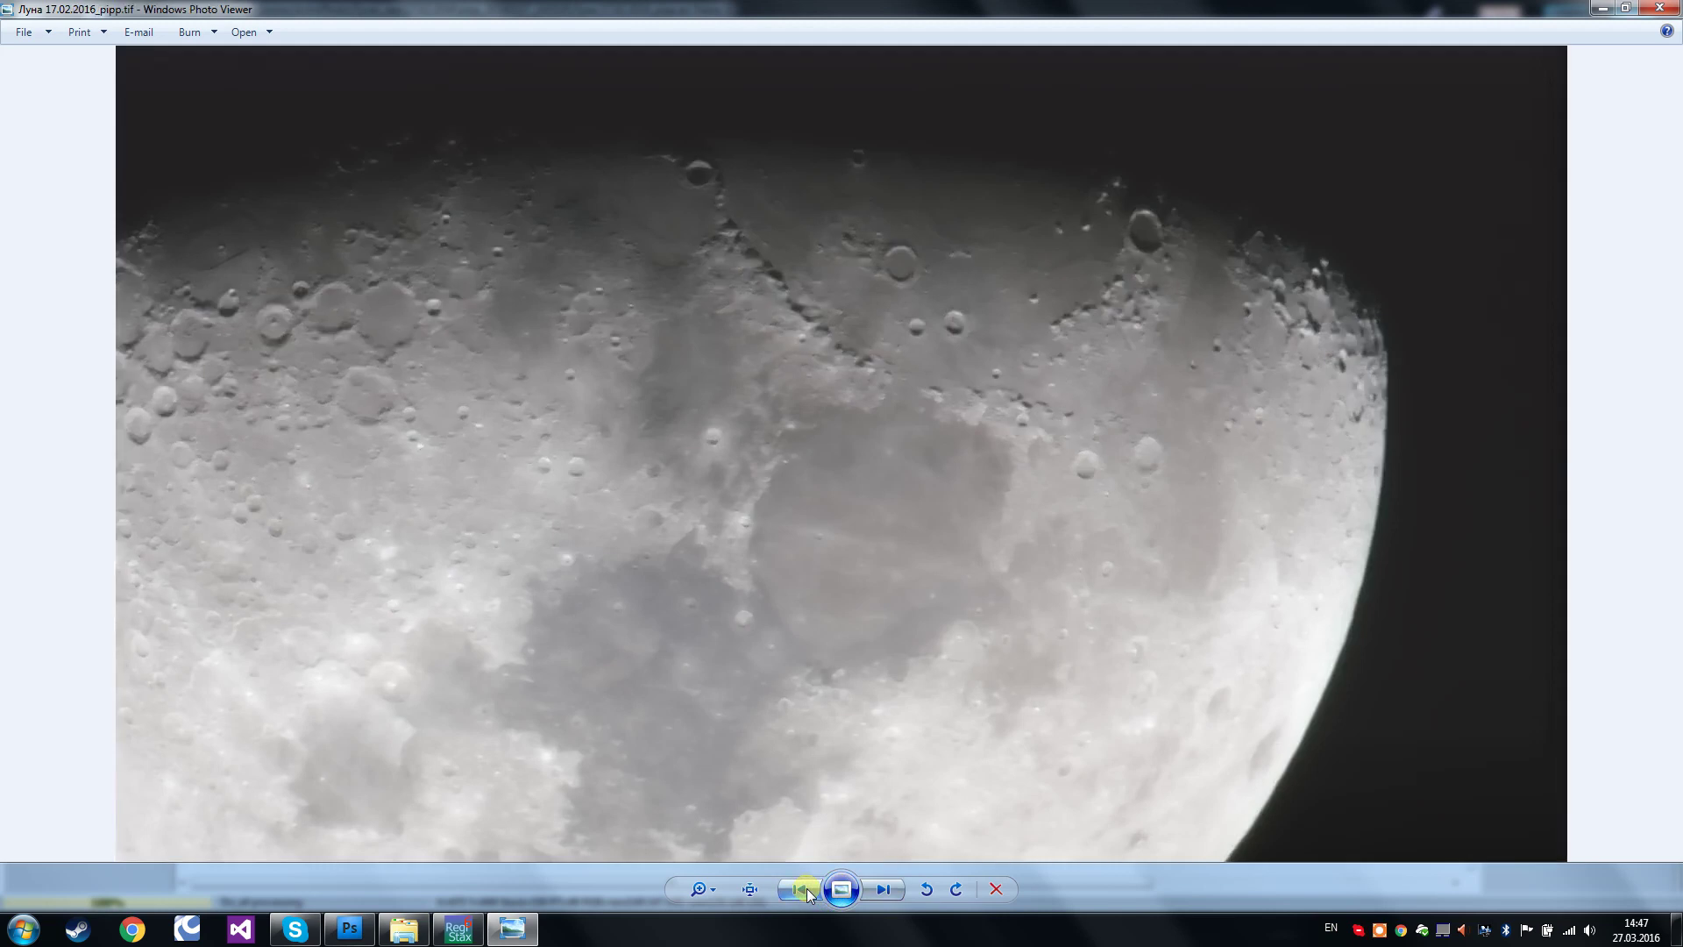
{"action": "left_click", "coordinate": [881, 889]}
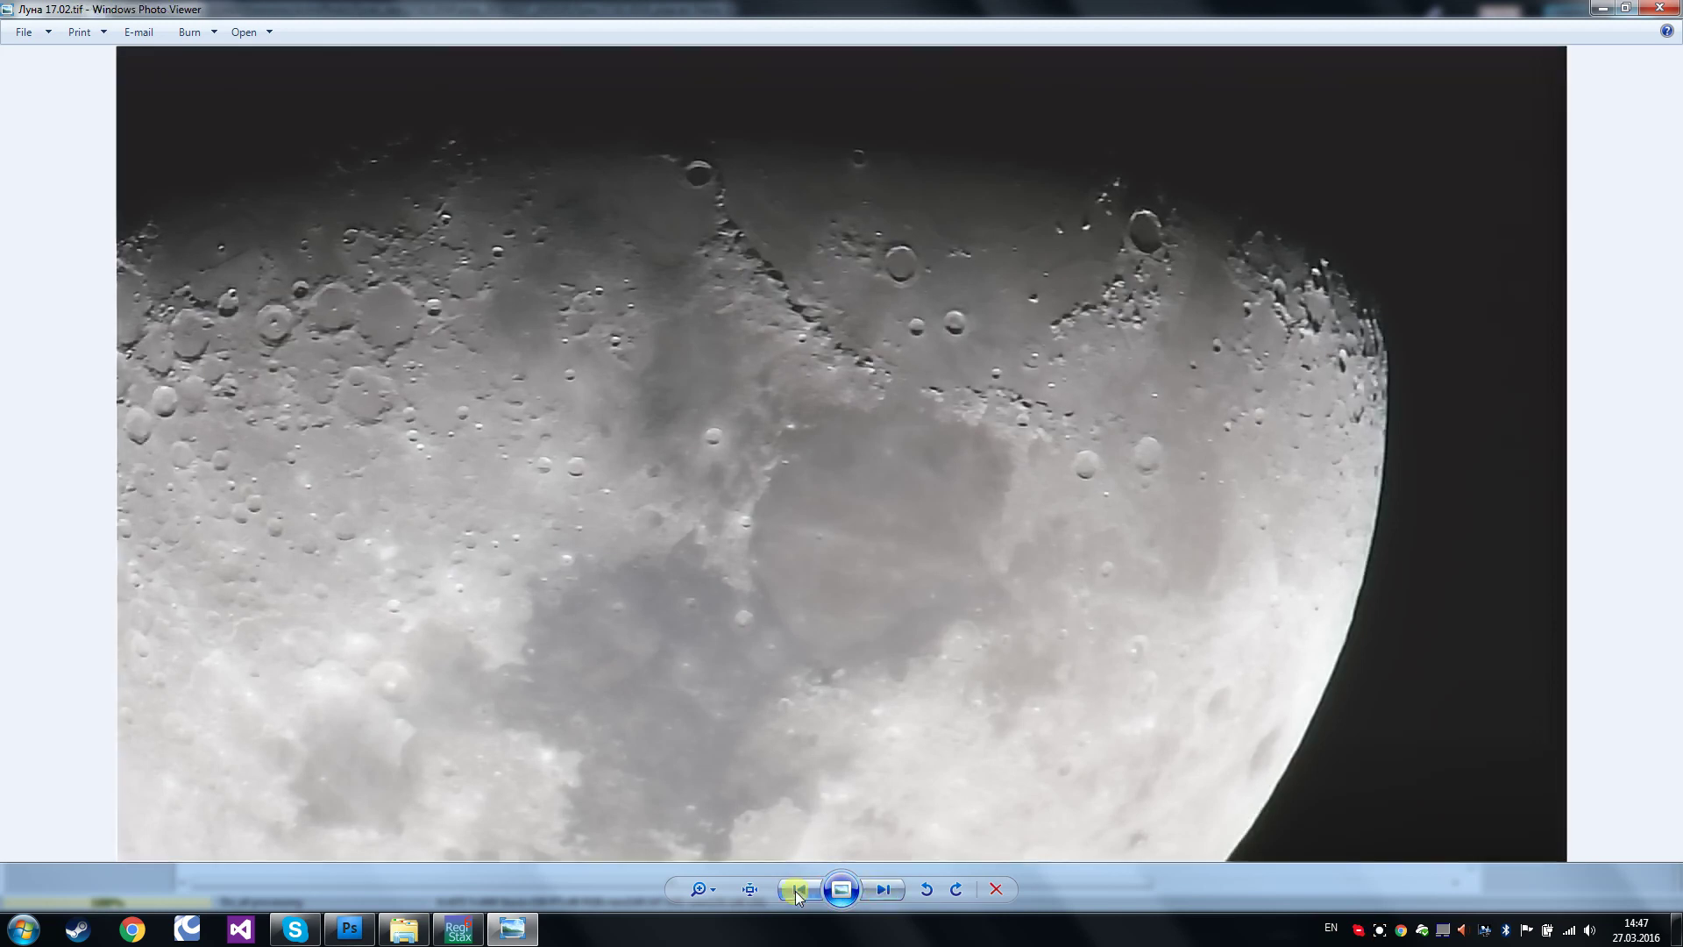
{"action": "left_click", "coordinate": [797, 889]}
{"action": "left_click", "coordinate": [883, 889]}
{"action": "left_click", "coordinate": [798, 889]}
{"action": "left_click", "coordinate": [881, 889]}
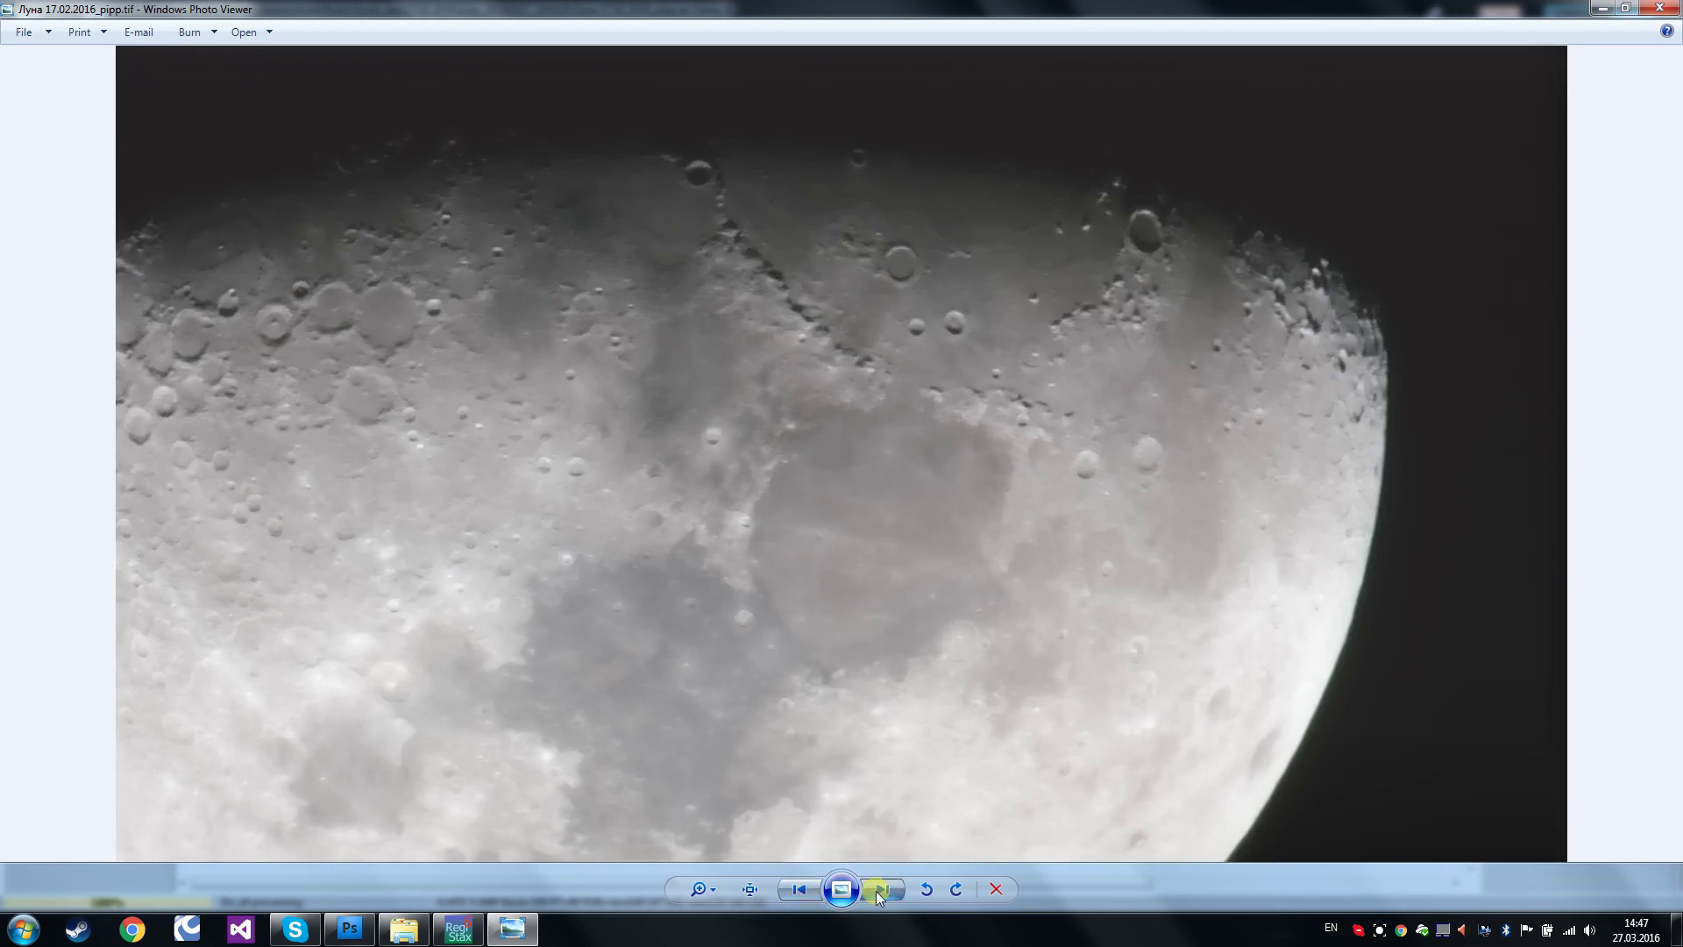
{"action": "left_click", "coordinate": [798, 889]}
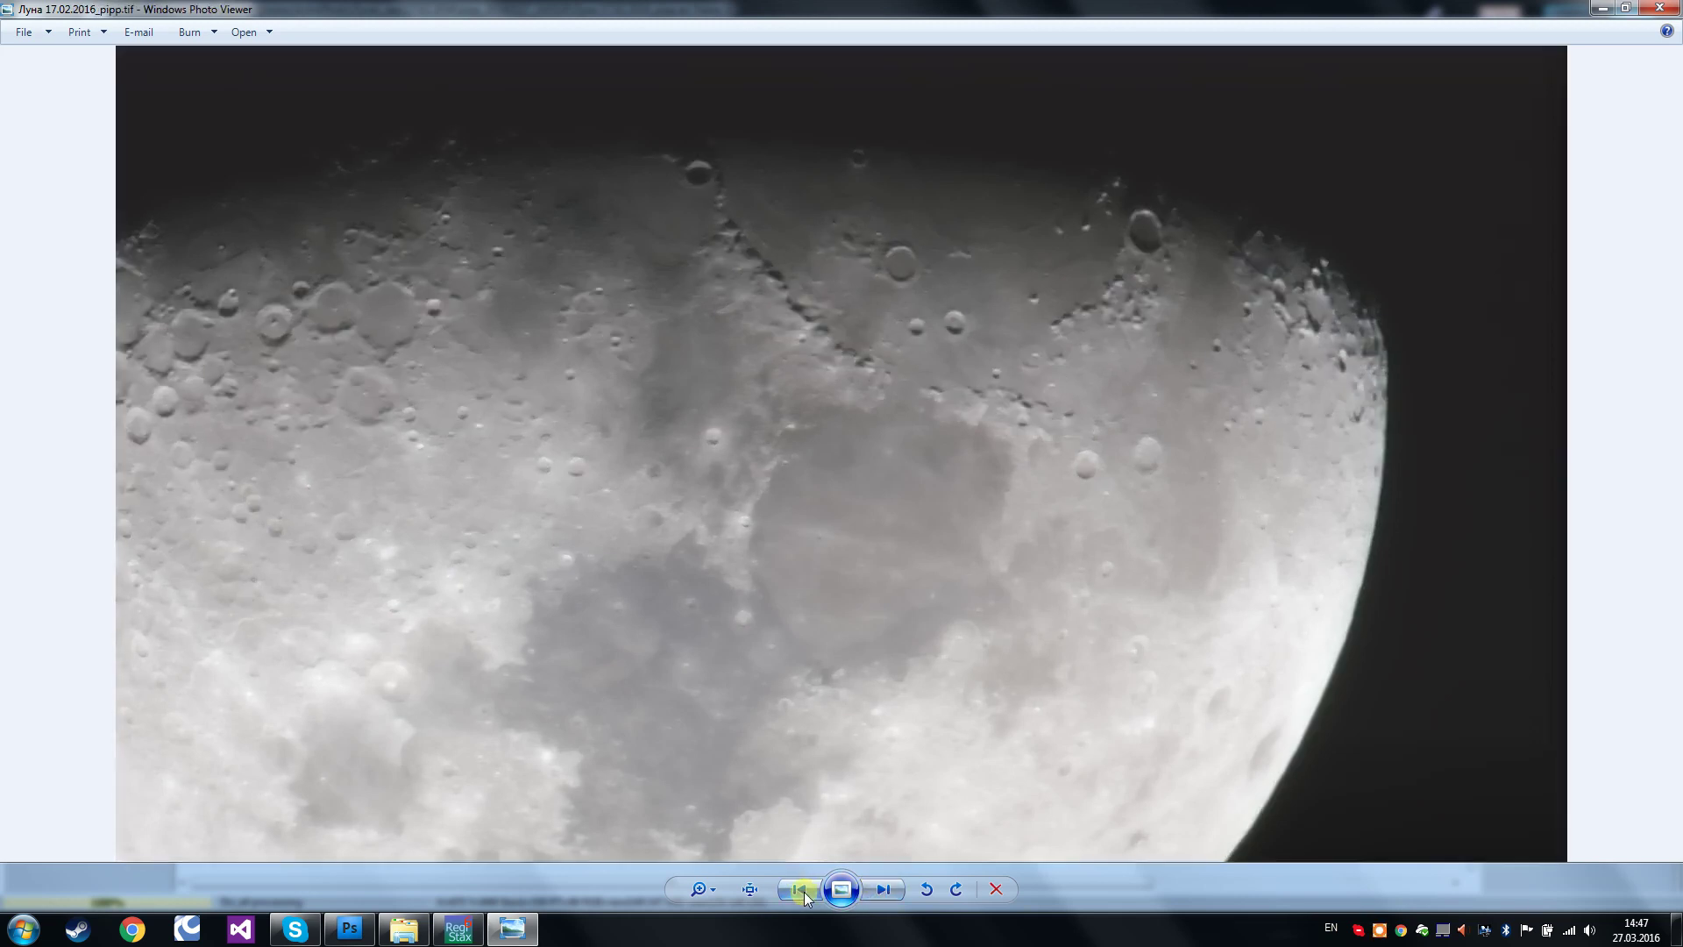
{"action": "left_click", "coordinate": [881, 889]}
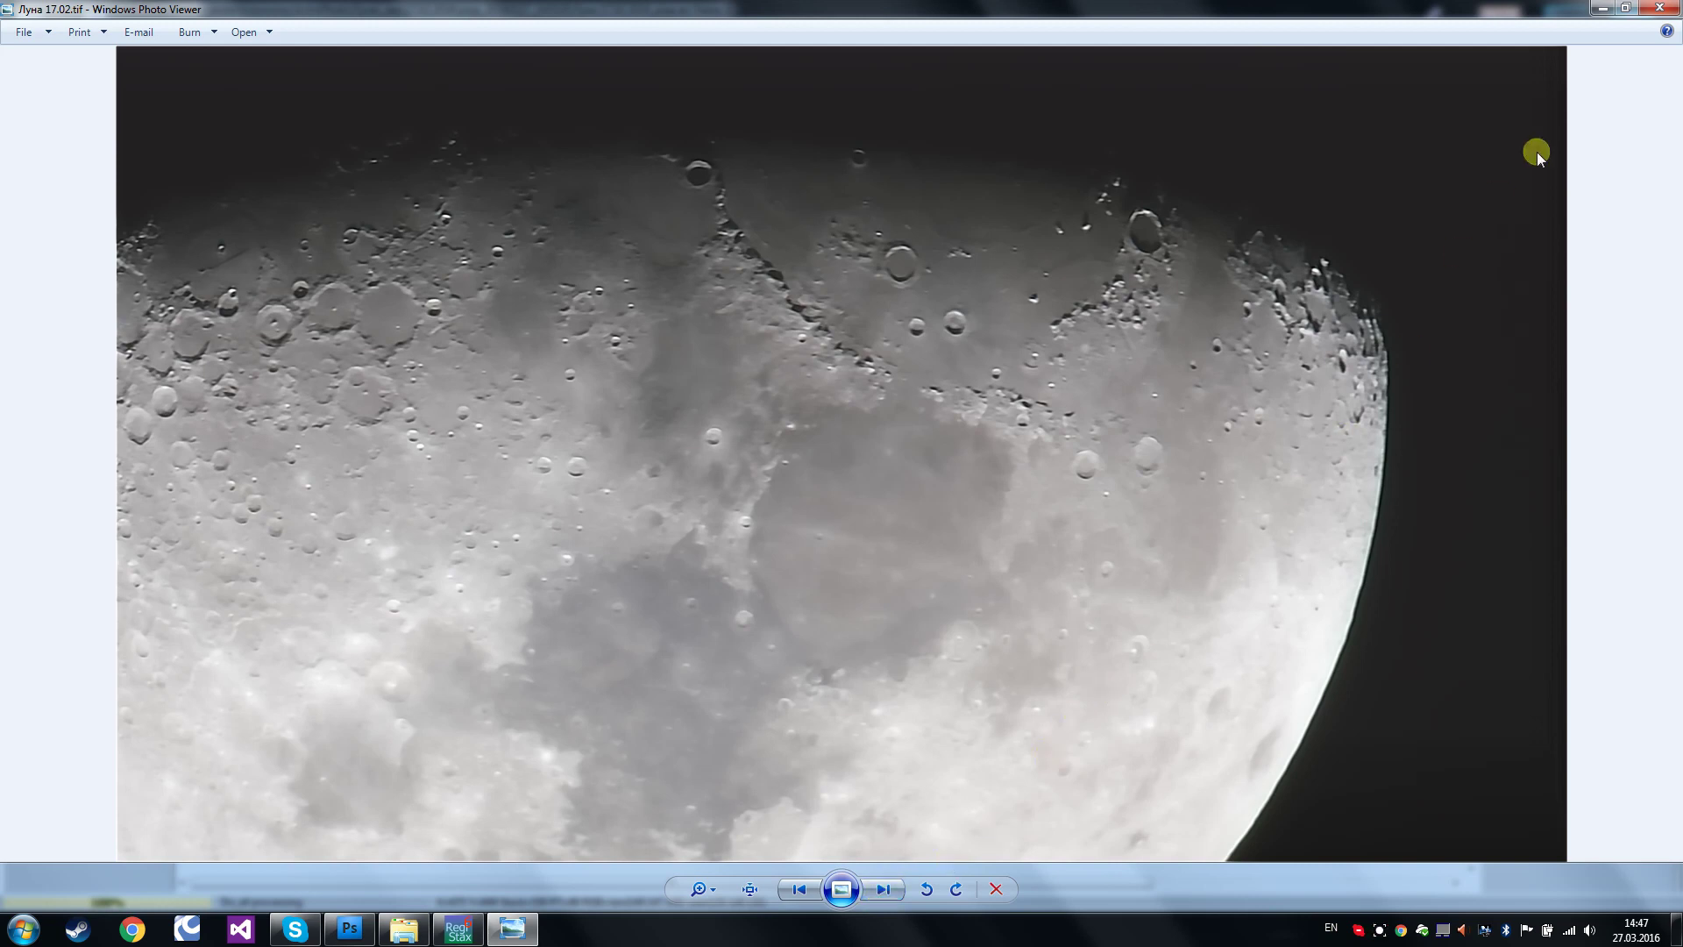
{"action": "left_click", "coordinate": [1657, 11]}
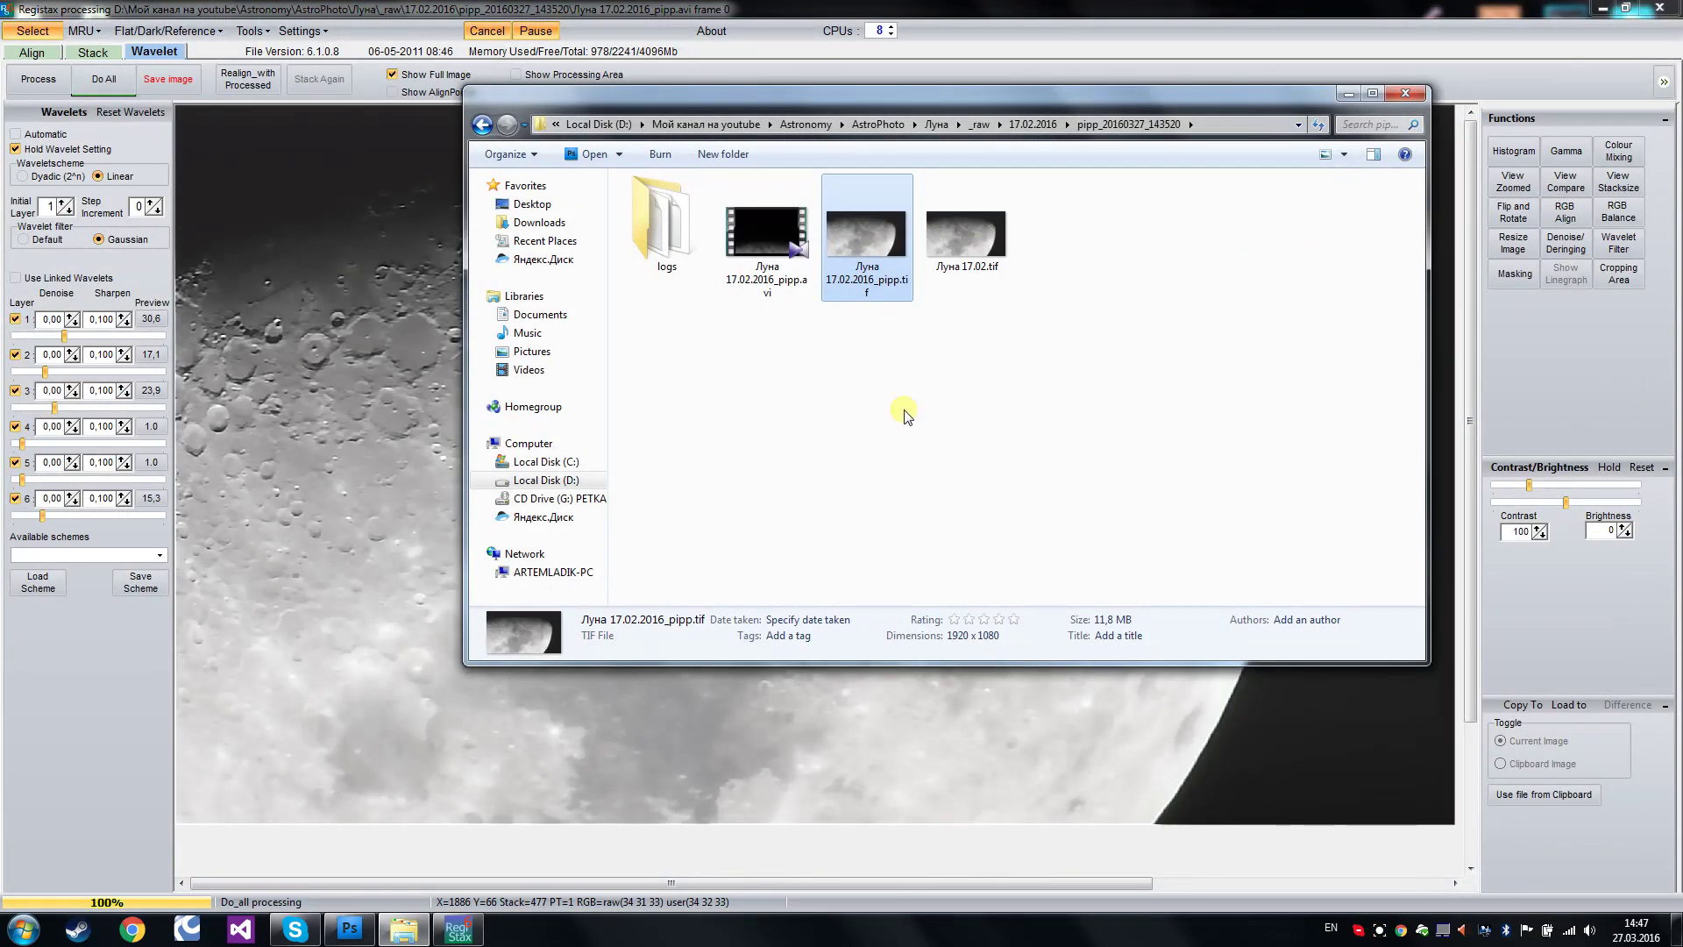